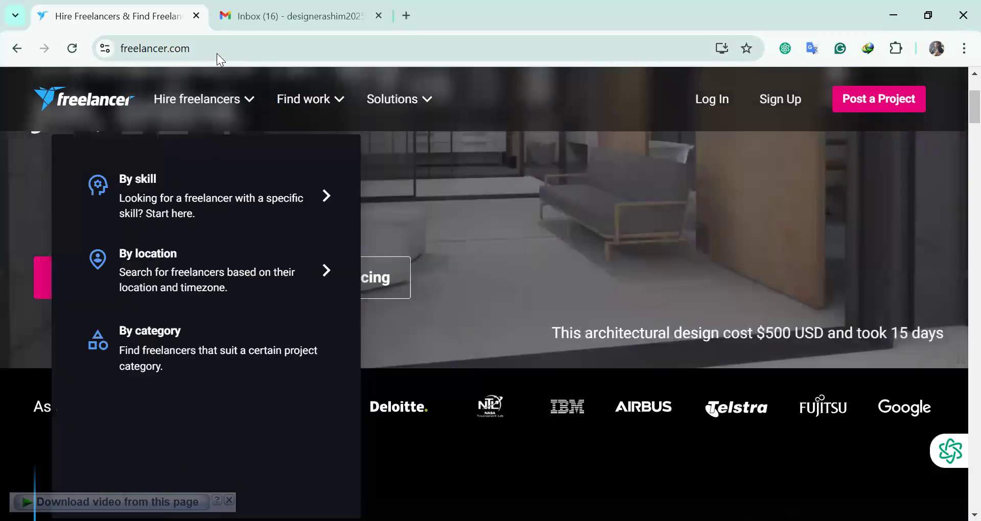
left_click(320, 11)
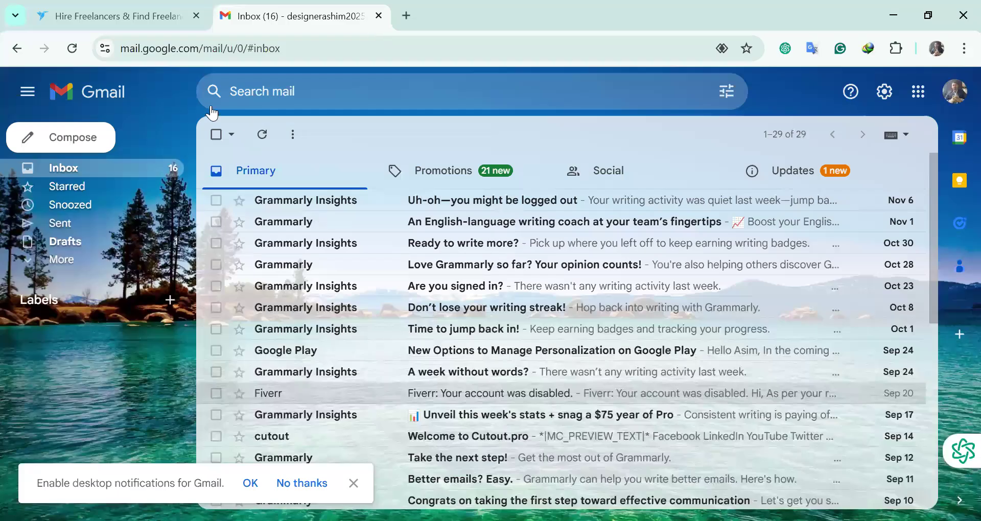
left_click(120, 20)
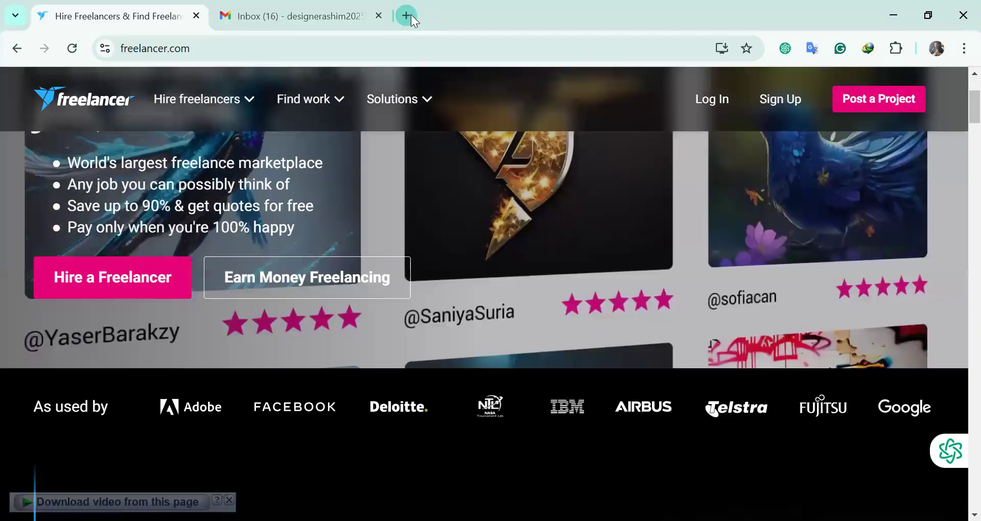
left_click(409, 15)
type("w")
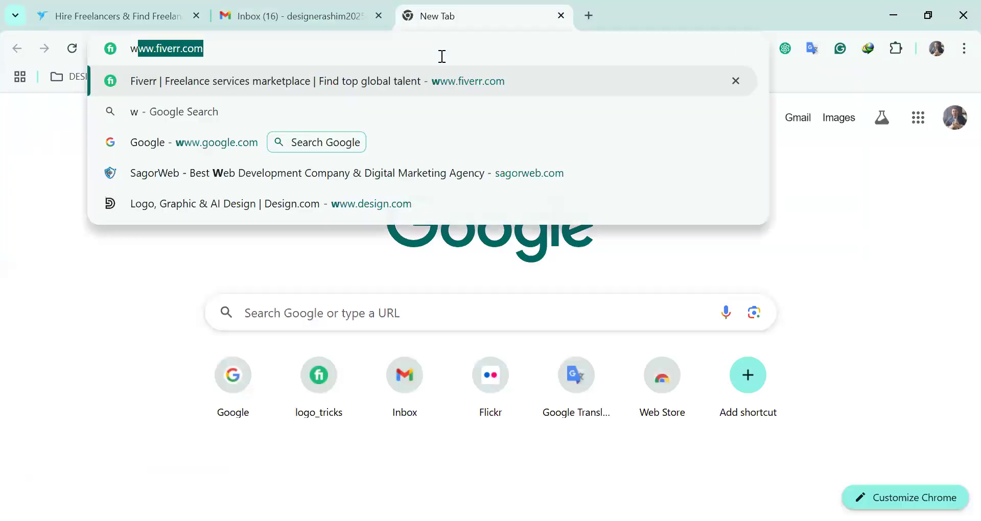
type("ww.fre")
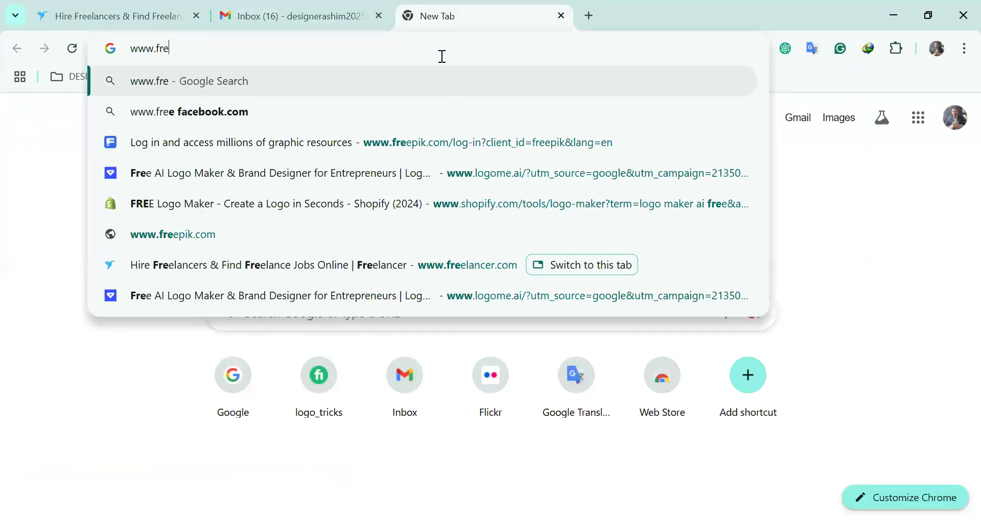
type("elan")
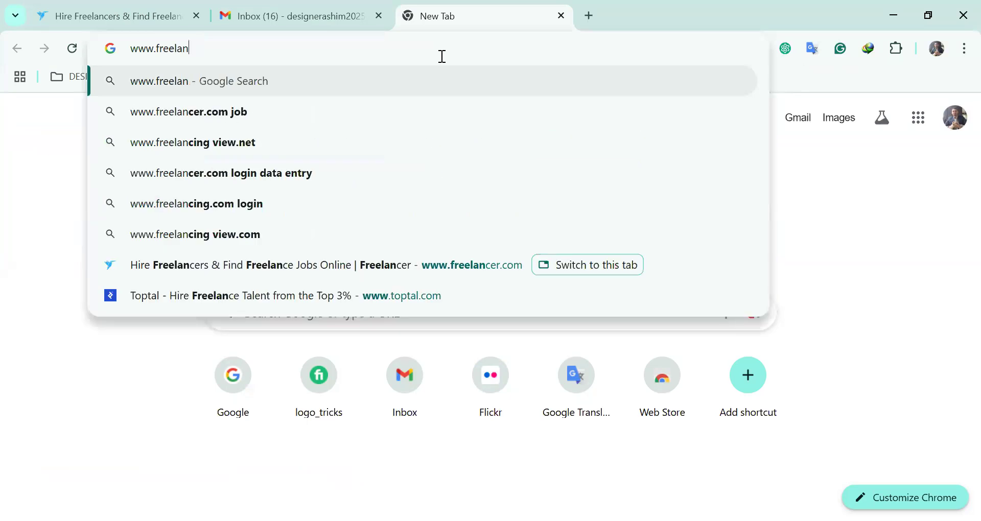
type("cer.")
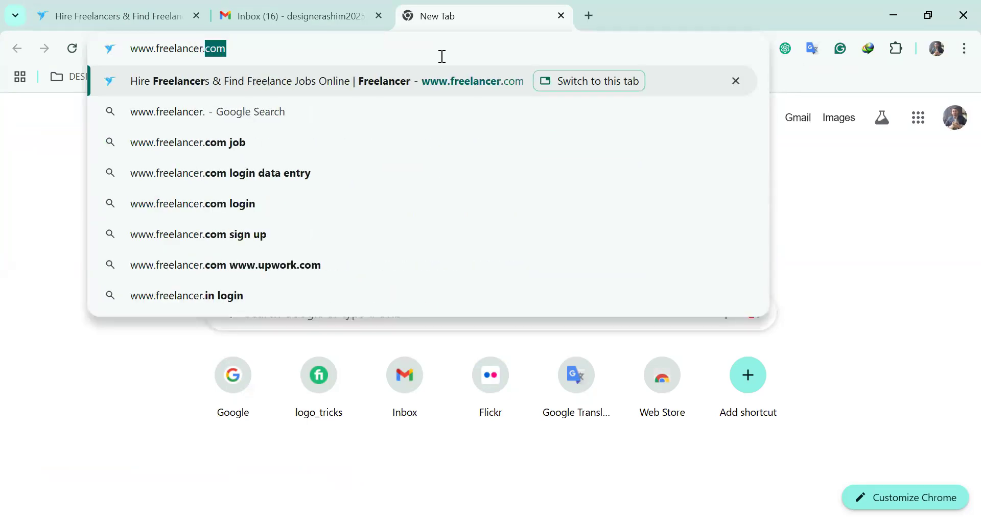
key("Return")
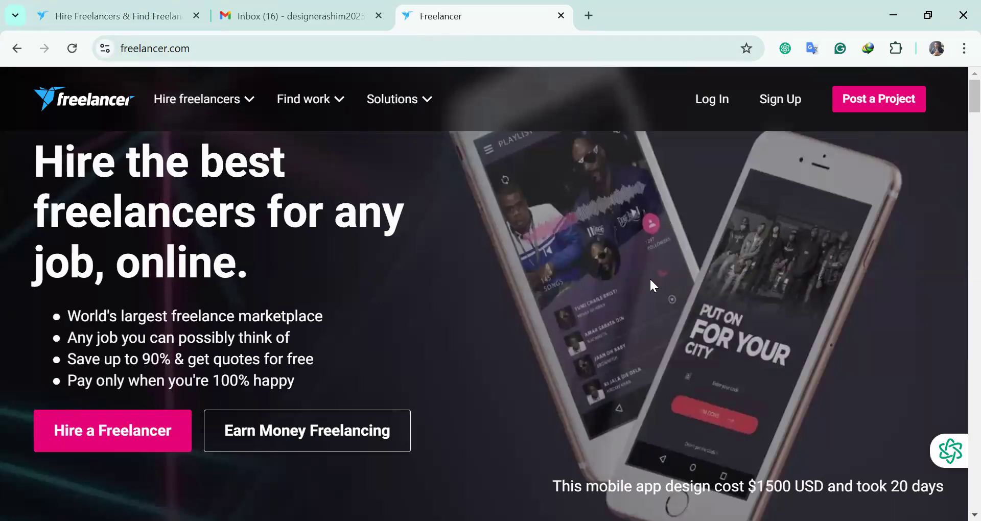
scroll(701, 313, "down", 6)
scroll(534, 307, "down", 7)
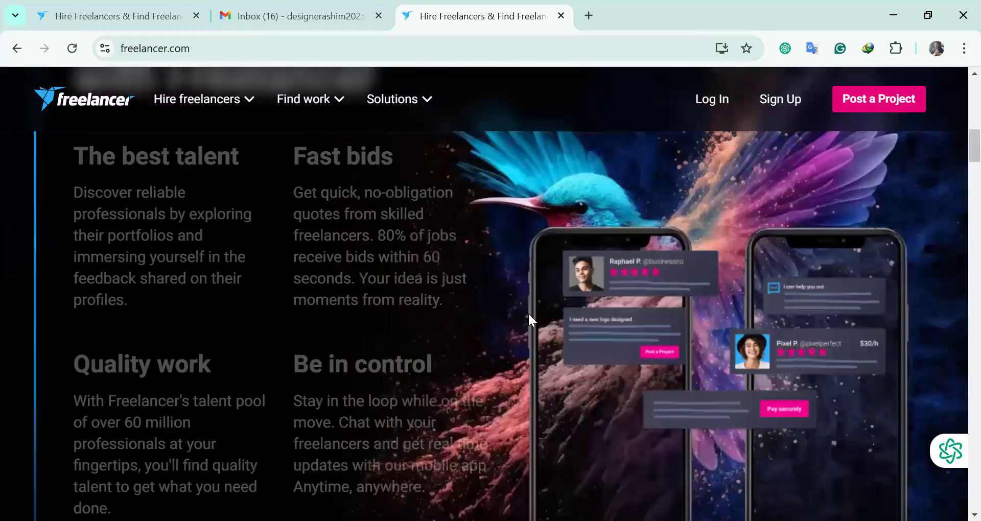
scroll(526, 317, "up", 7)
scroll(526, 327, "up", 5)
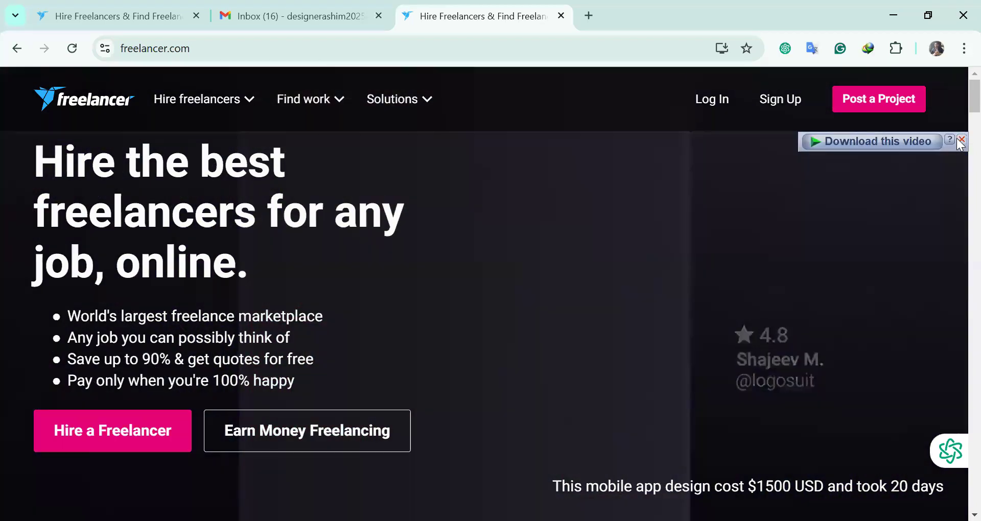
left_click(961, 139)
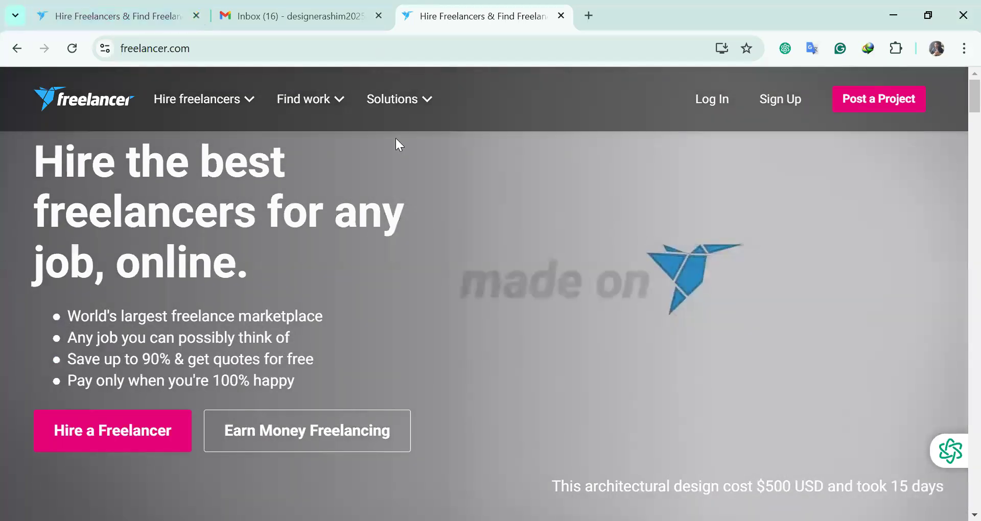
scroll(574, 244, "down", 2)
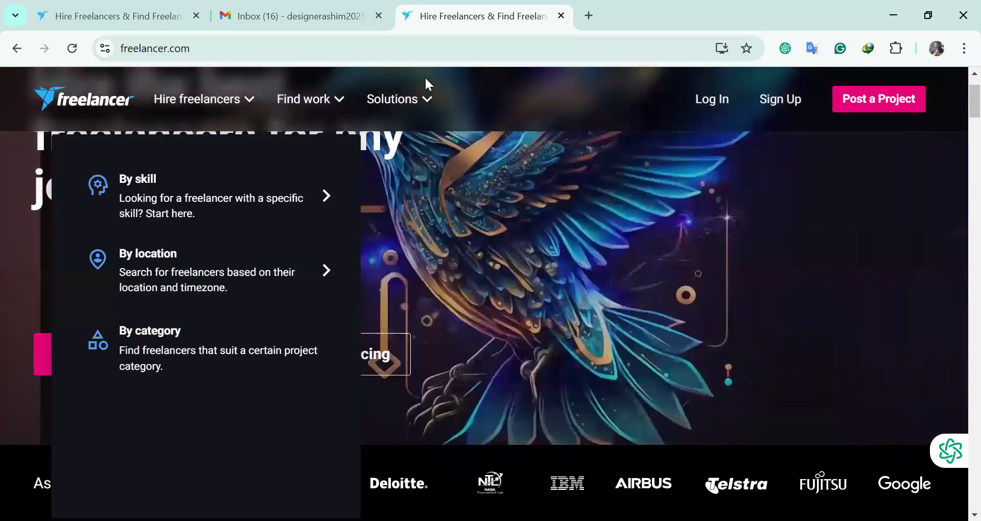
left_click(172, 19)
left_click(345, 18)
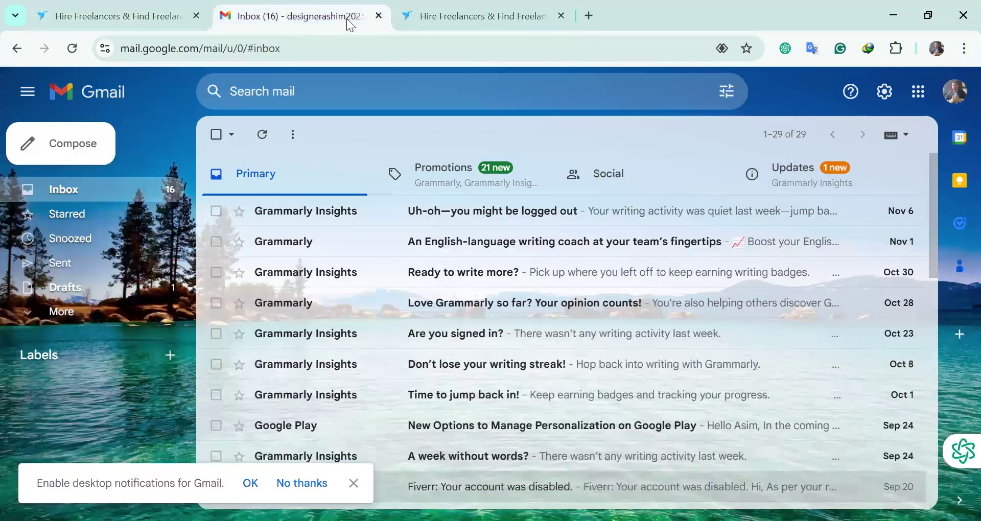
scroll(418, 374, "down", 5)
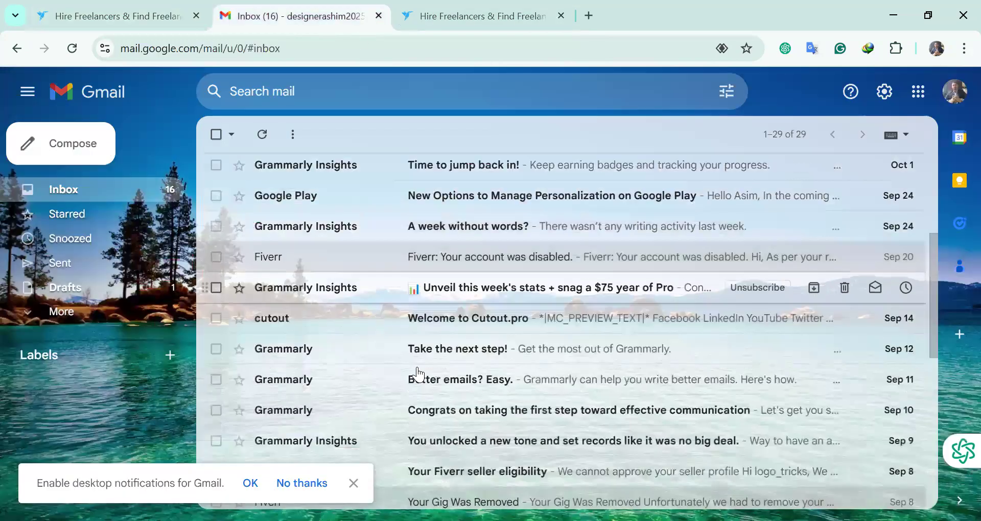
left_click(354, 483)
scroll(722, 381, "up", 5)
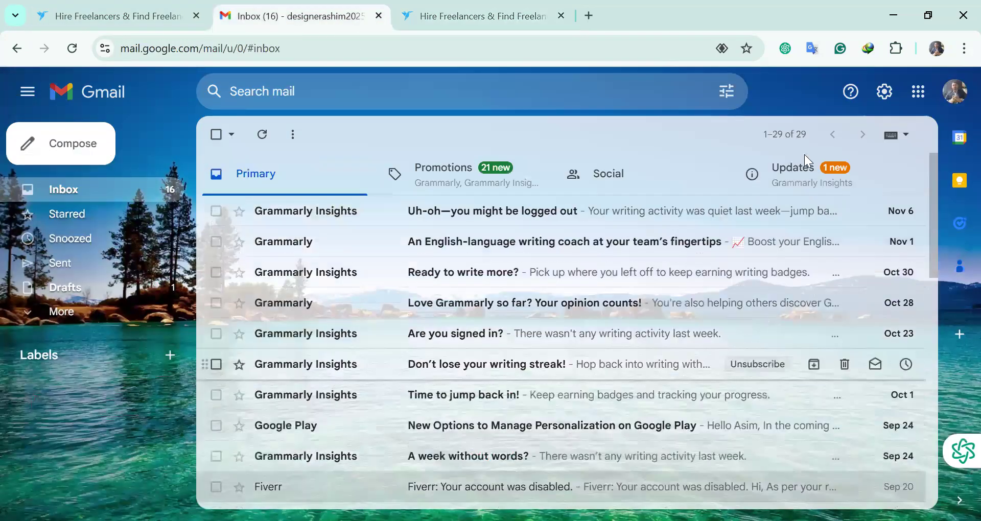
scroll(279, 176, "down", 3)
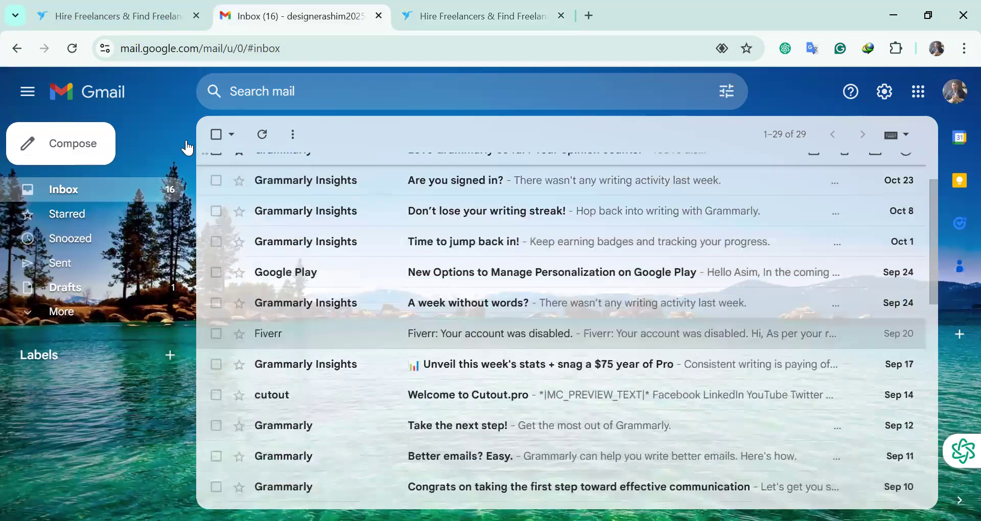
scroll(360, 229, "down", 5)
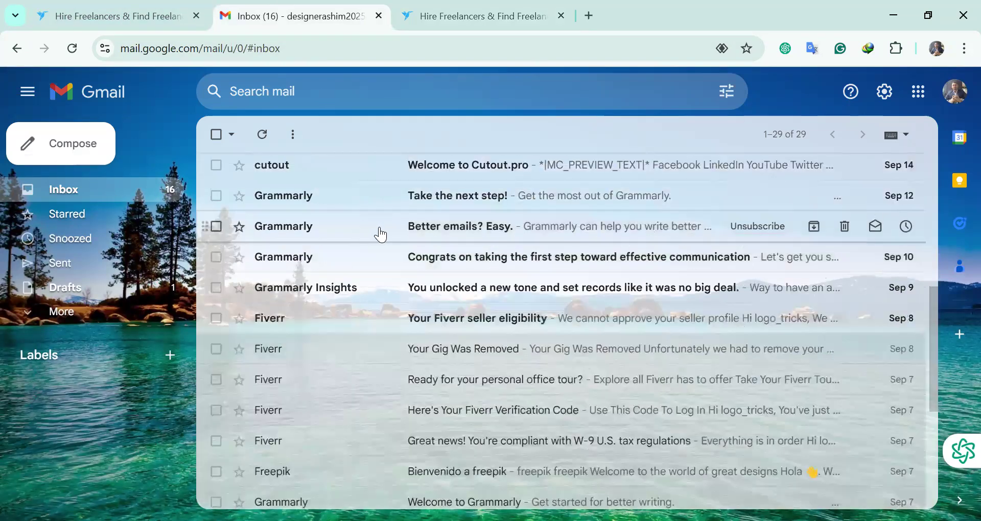
scroll(378, 232, "up", 8)
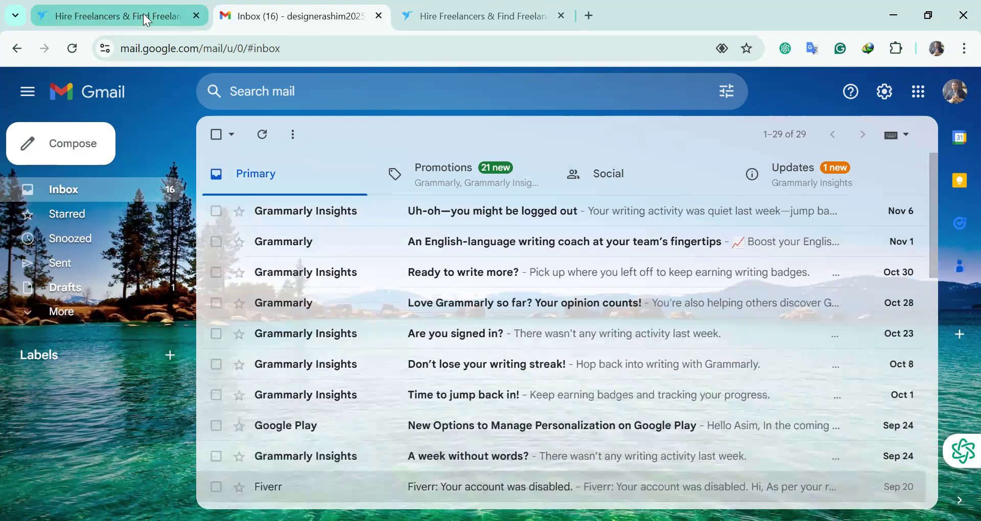
Close the duplicate freelancer.com tab, leaving two tabs open
left_click(136, 17)
left_click(473, 15)
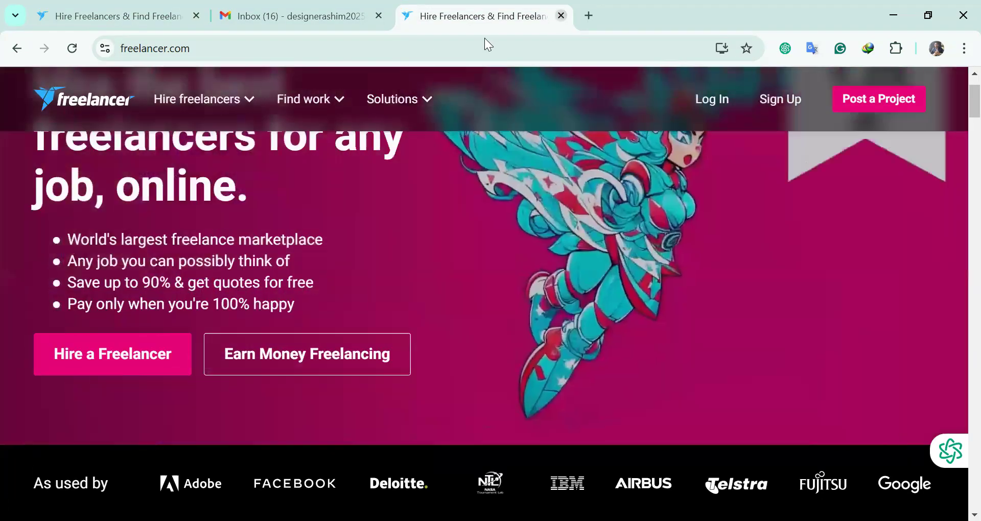
left_click(561, 15)
Go to freelancer.com/signup from the first Freelancer tab via Sign Up
left_click(152, 12)
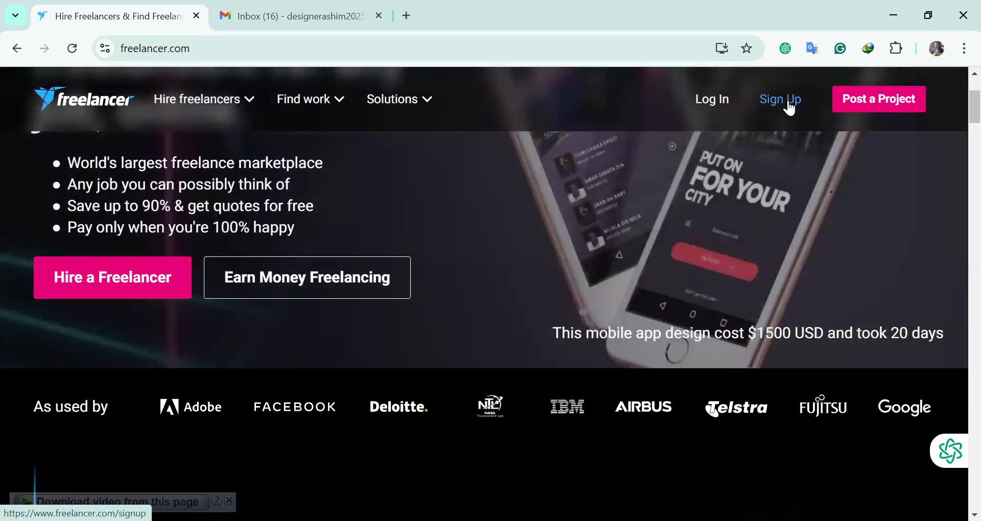
left_click(790, 102)
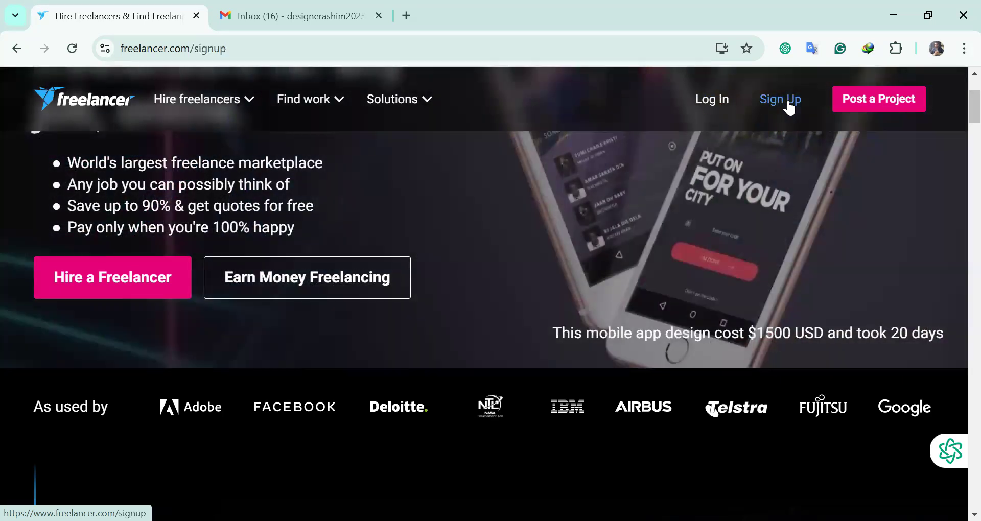
Scroll through the empty sign-up form with its Google, Facebook, name, email and password options
scroll(317, 231, "down", 2)
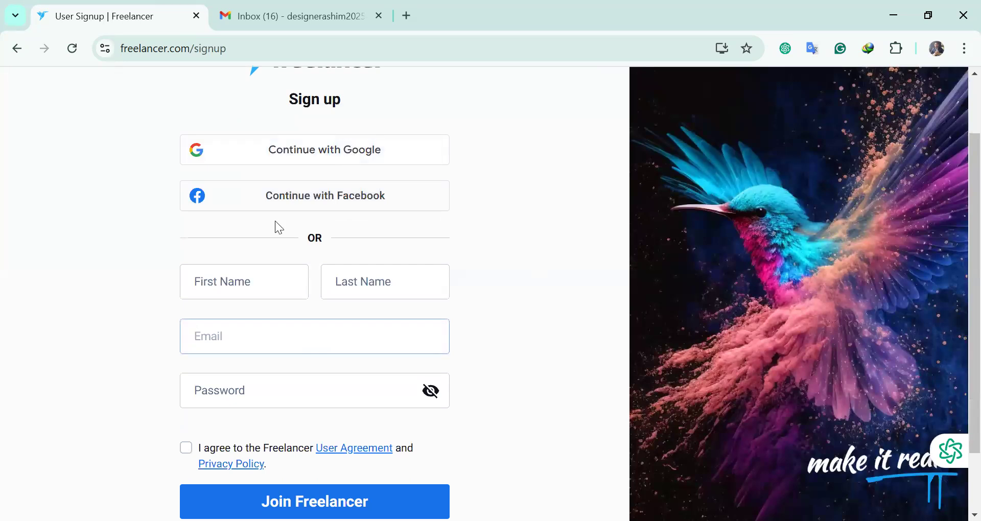
scroll(307, 201, "down", 2)
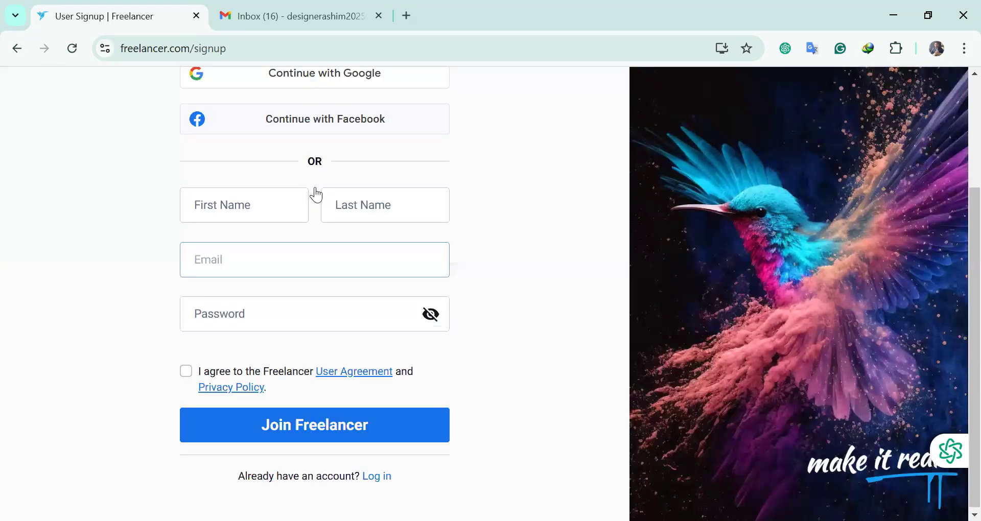
scroll(310, 212, "up", 3)
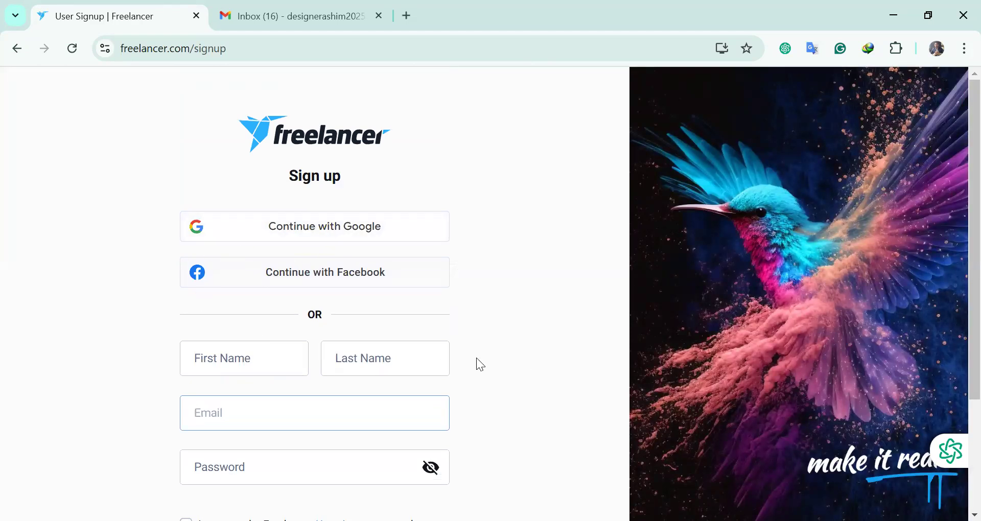
scroll(306, 317, "down", 2)
scroll(339, 313, "up", 2)
scroll(337, 238, "down", 1)
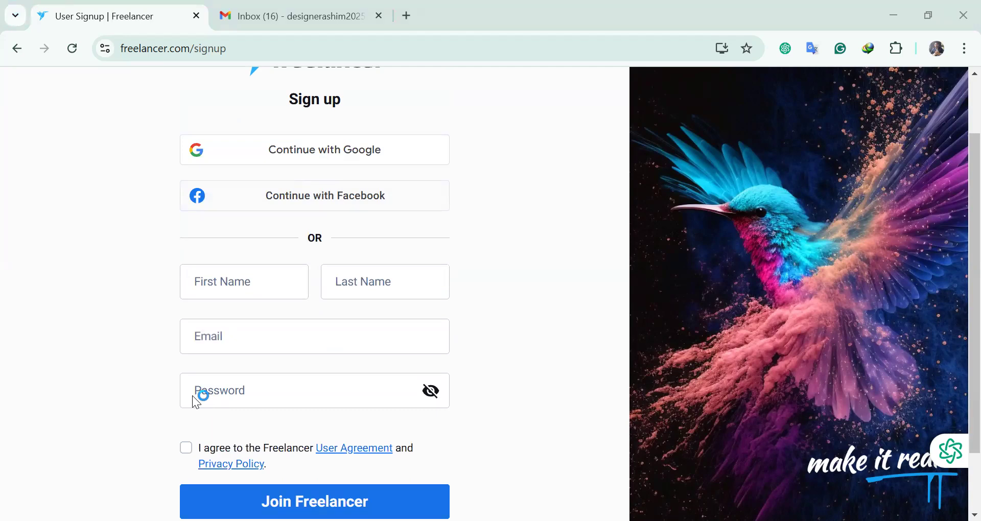
Enter the user's first name and last name in the sign-up form
left_click(232, 281)
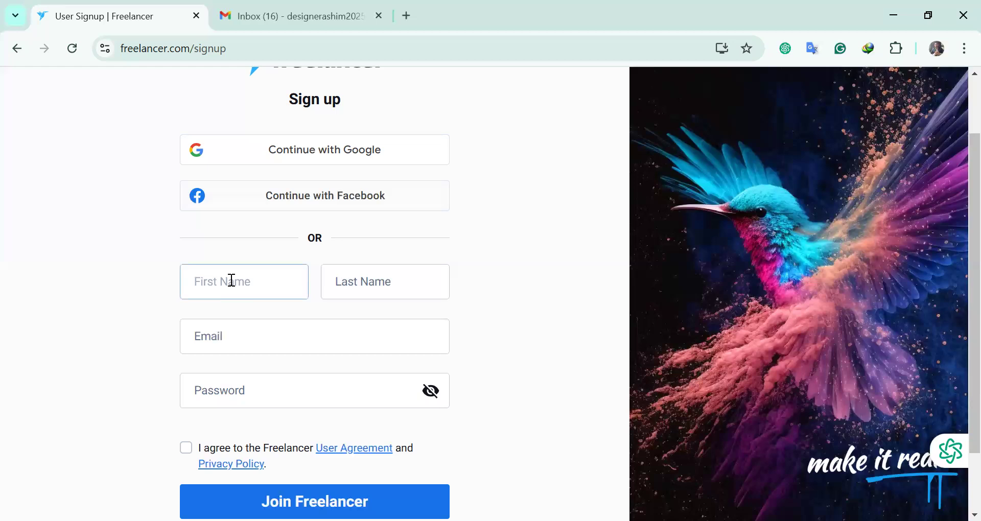
key("Tab")
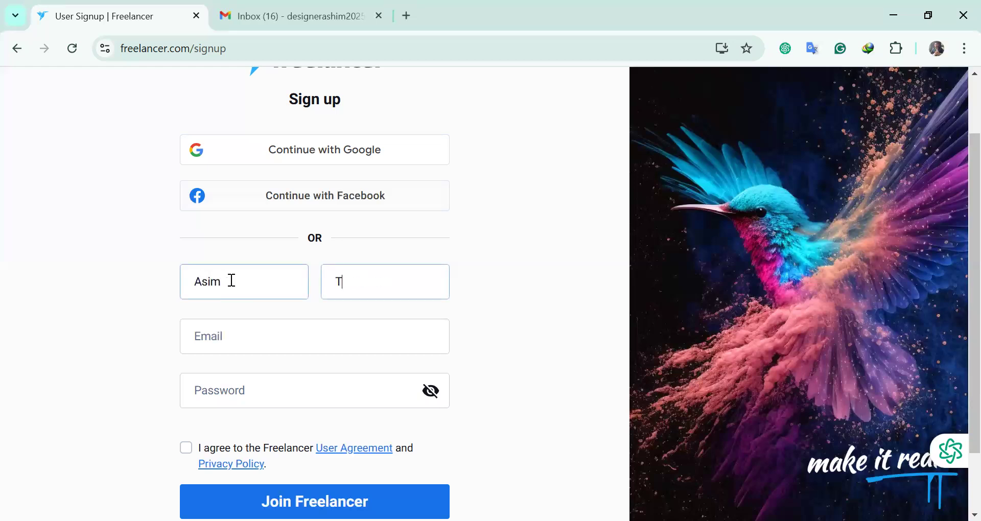
key("Tab")
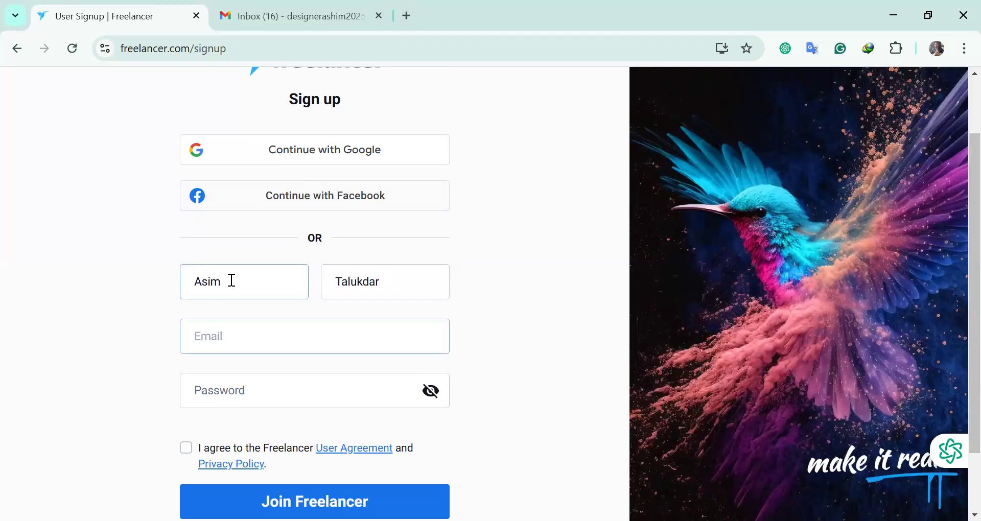
Copy the Gmail account's email address and paste it into the sign-up Email field
left_click(302, 23)
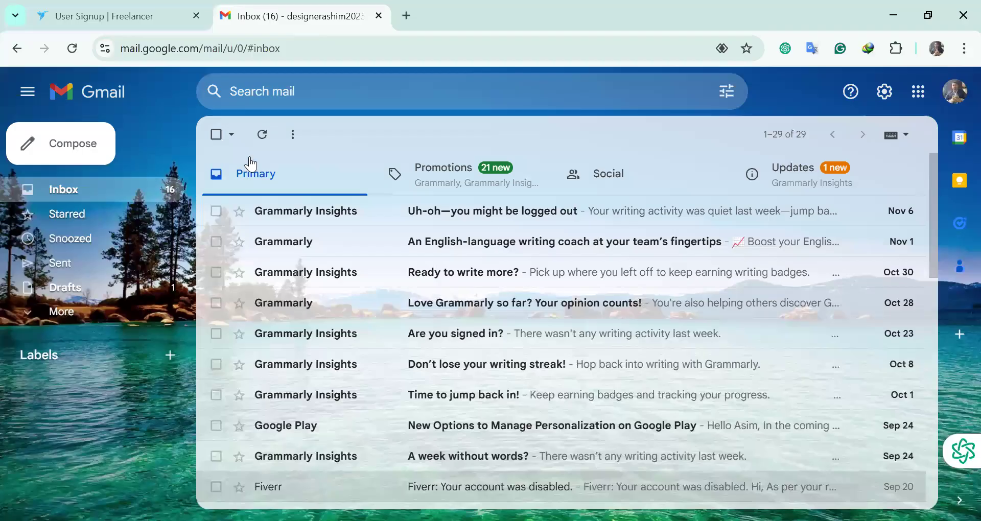
left_click(954, 92)
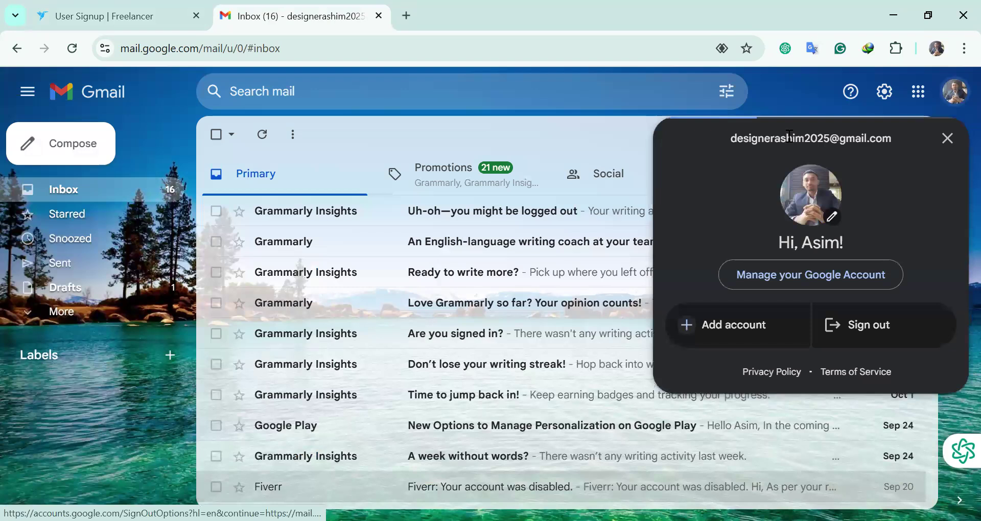
triple_click(788, 135)
right_click(802, 138)
left_click(754, 159)
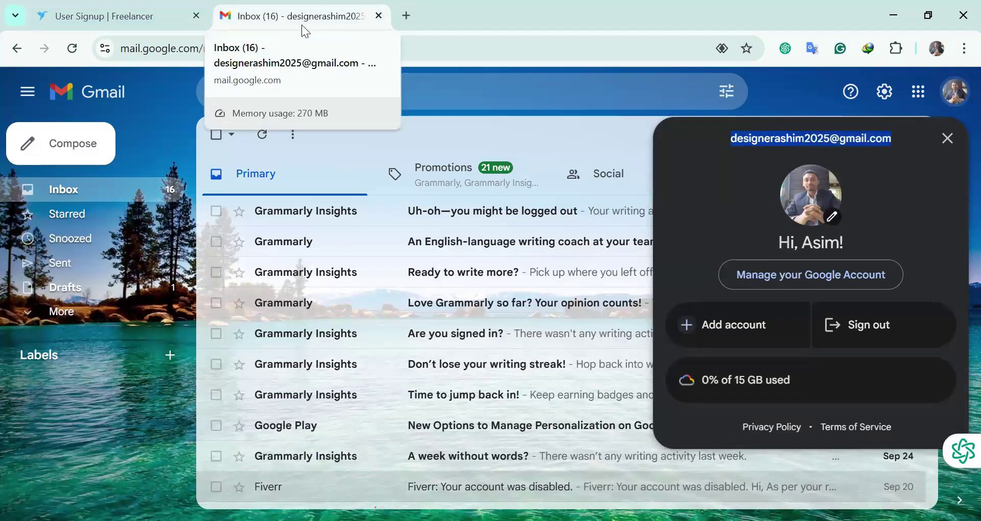
left_click(117, 21)
left_click(209, 351)
key("ctrl+v")
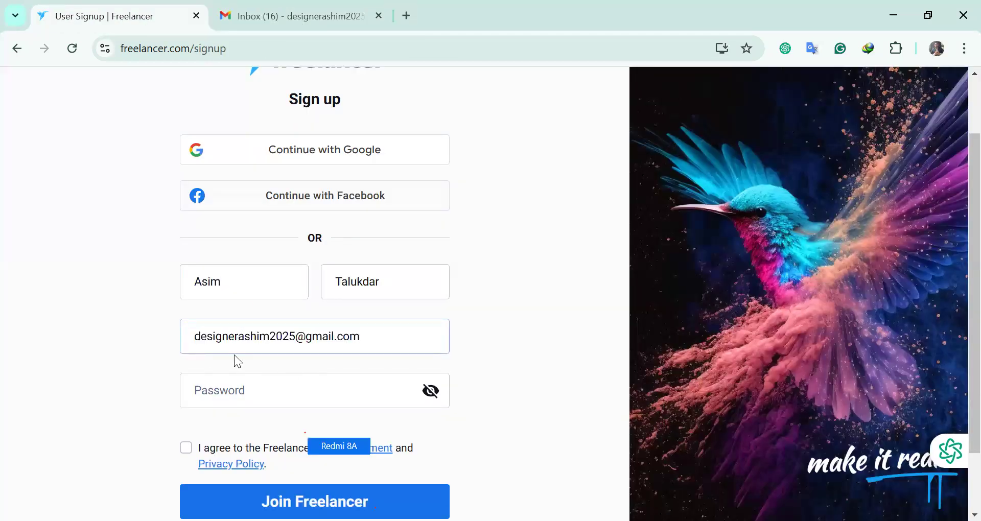
scroll(234, 361, "down", 2)
left_click(226, 309)
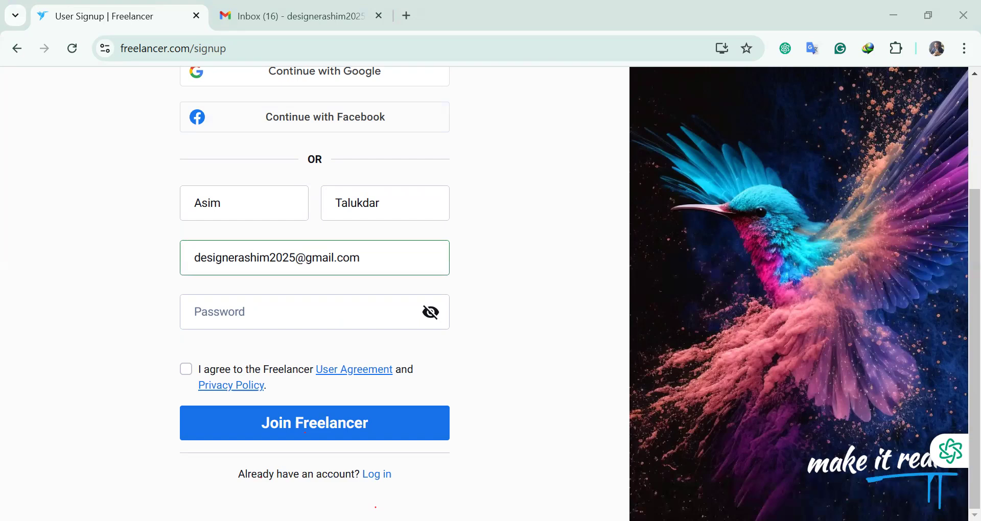
Enter the account password, accept the User Agreement and Privacy Policy, and submit sign-up
left_click(231, 315)
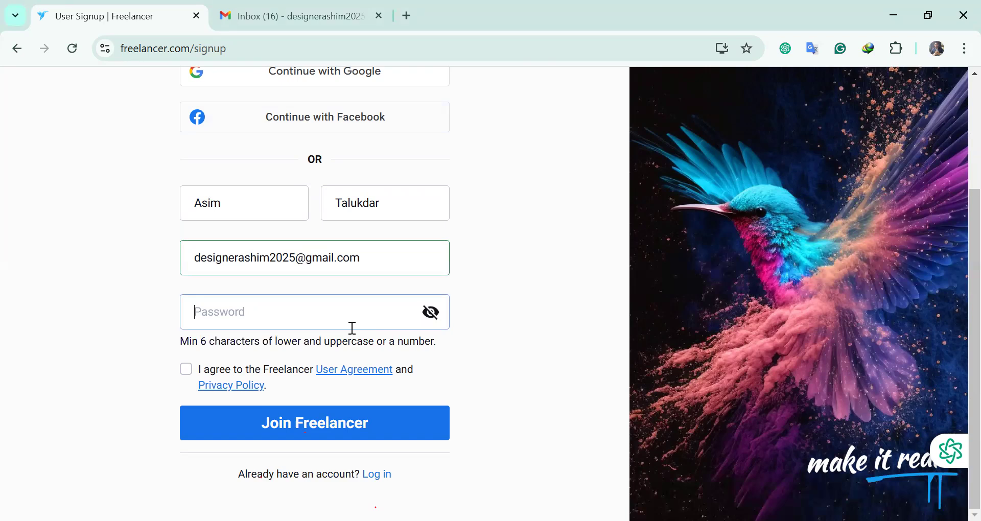
type("••")
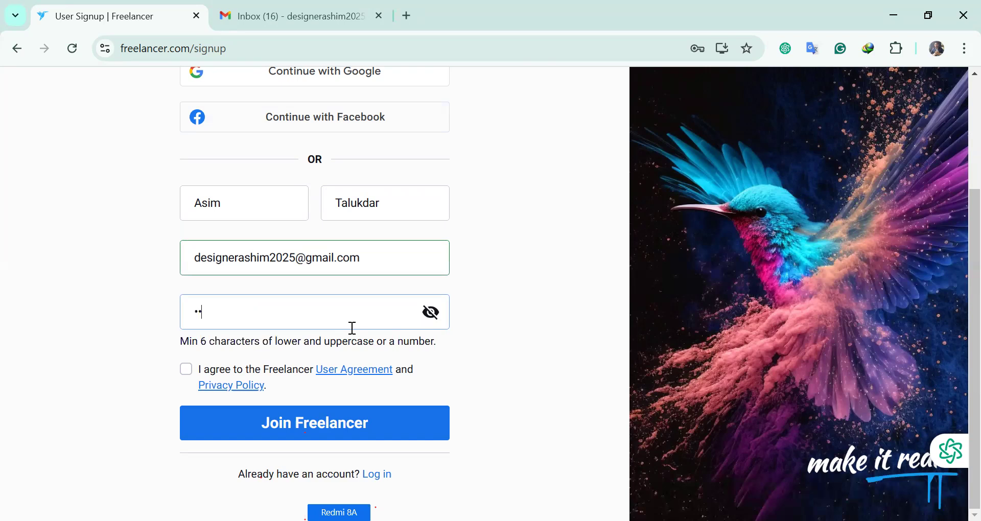
type("••••••••••")
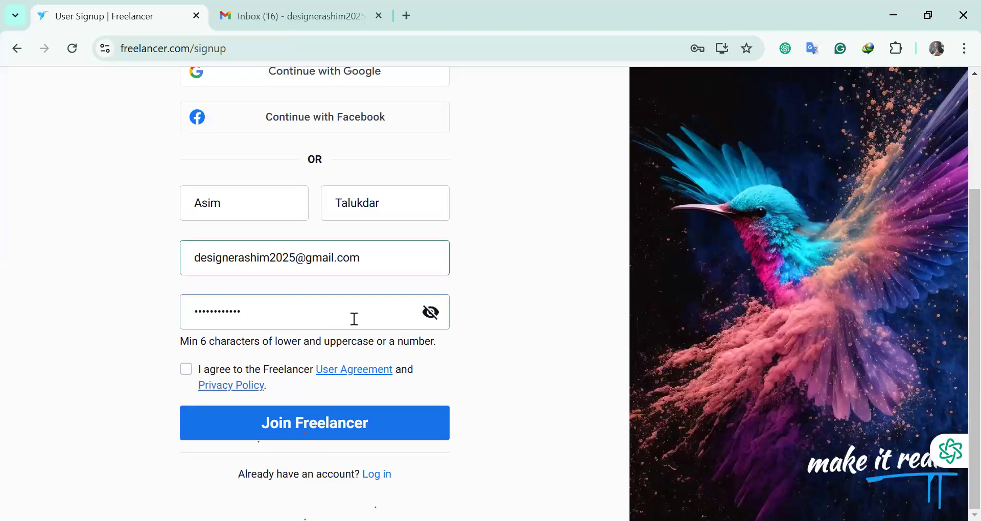
key("BackSpace")
key("BackSpace")
key("BackSpace")
key("BackSpace")
key("BackSpace")
key("BackSpace")
key("BackSpace")
key("BackSpace")
key("BackSpace")
key("BackSpace")
key("BackSpace")
key("BackSpace")
type("•••••••••••")
left_click(186, 369)
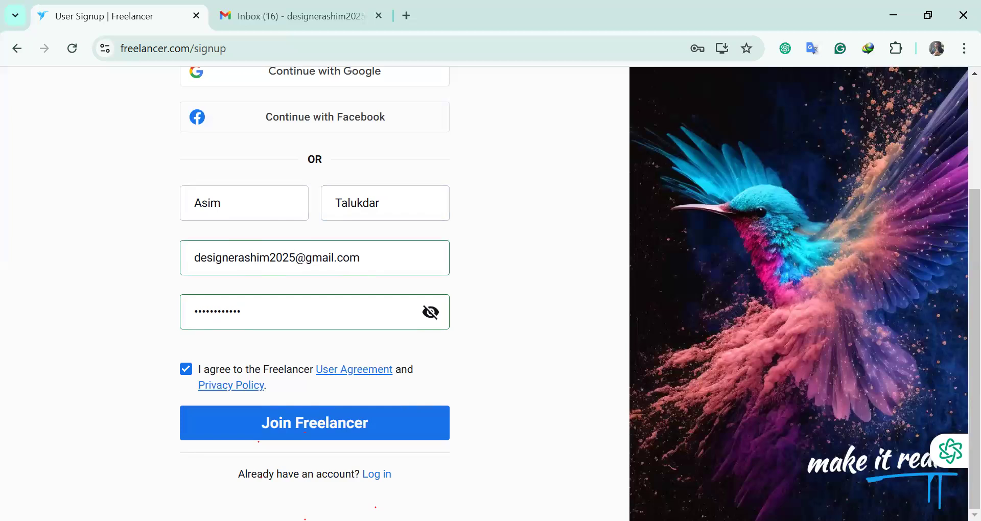
left_click(194, 424)
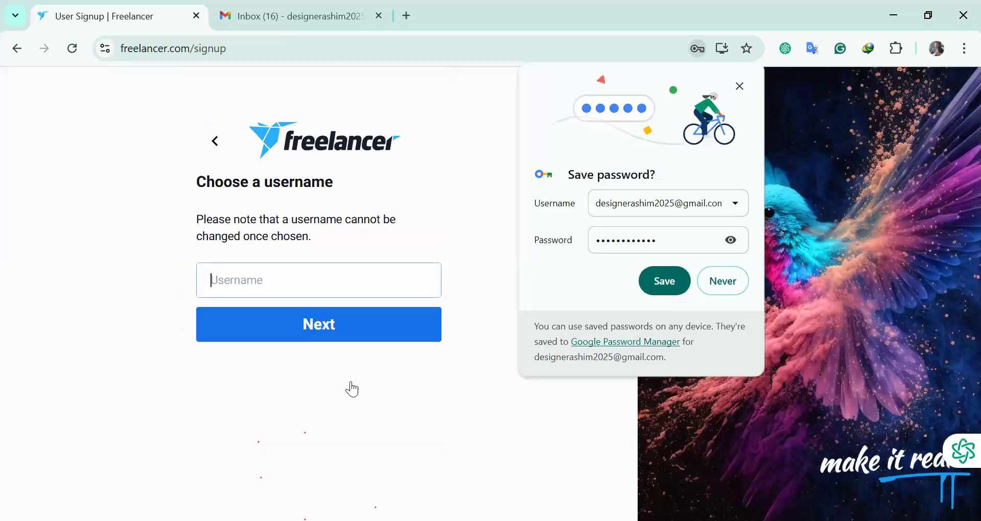
Save the password in Chrome and choose an available username after the first is taken
left_click(663, 282)
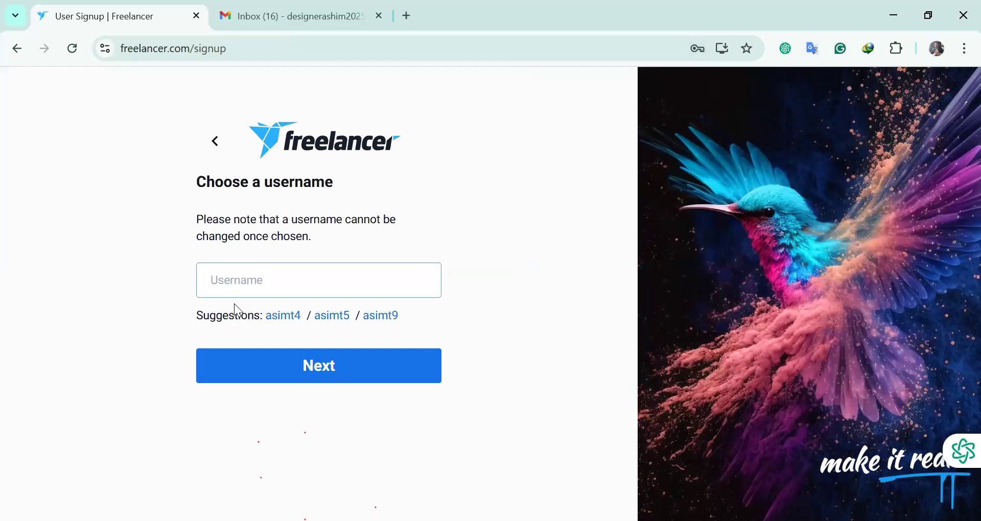
type("ashim59")
left_click(307, 368)
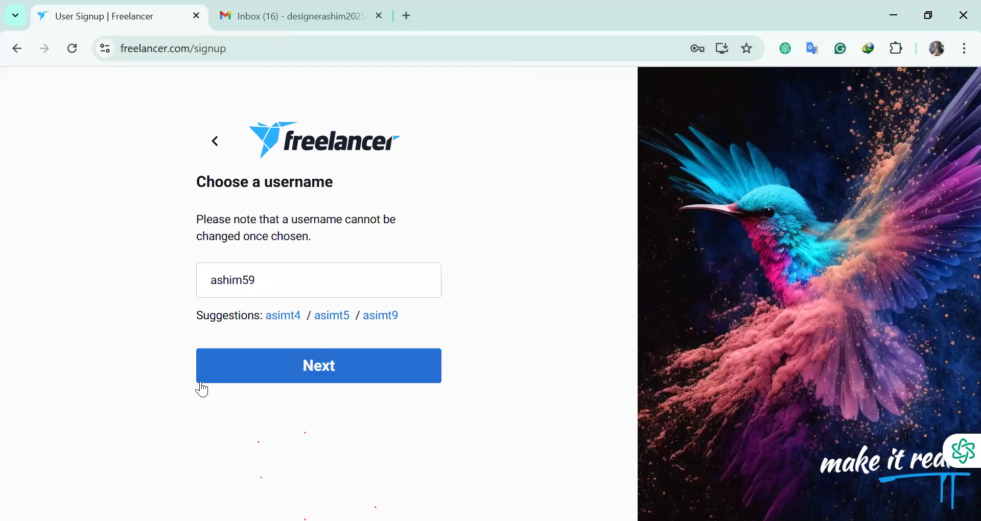
left_click_drag(268, 279, 135, 276)
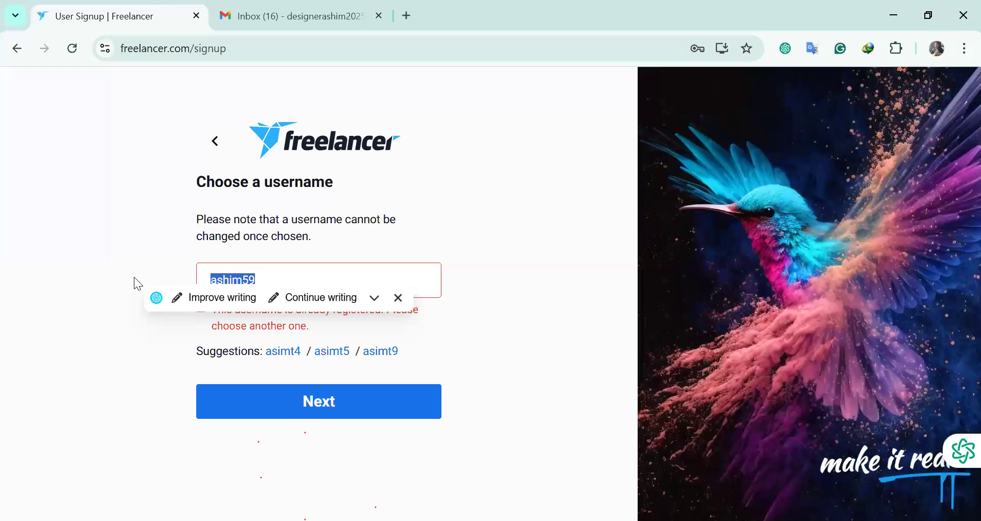
key("BackSpace")
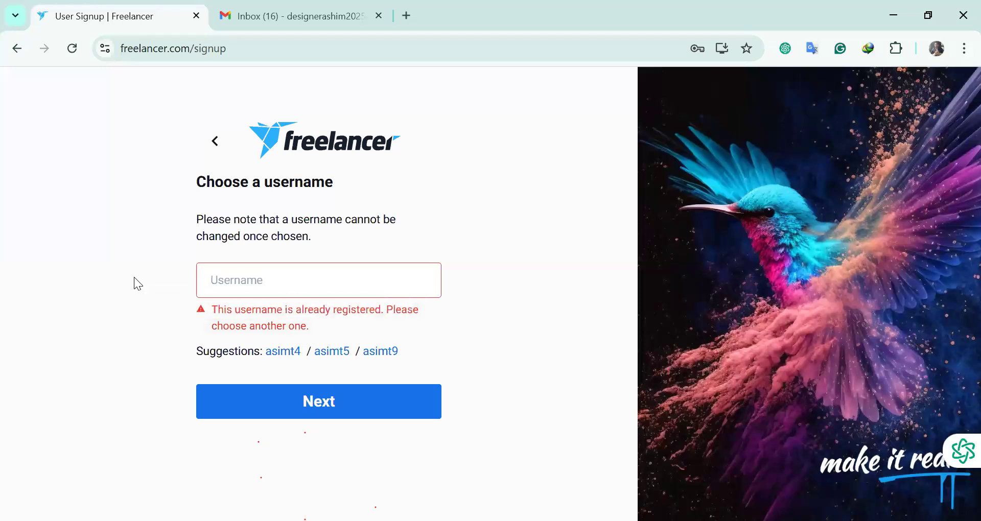
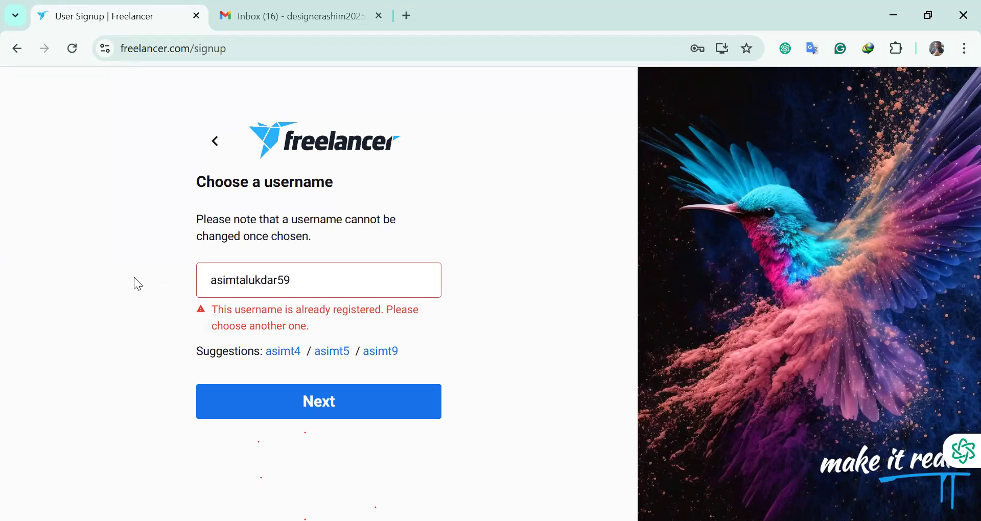
left_click(264, 391)
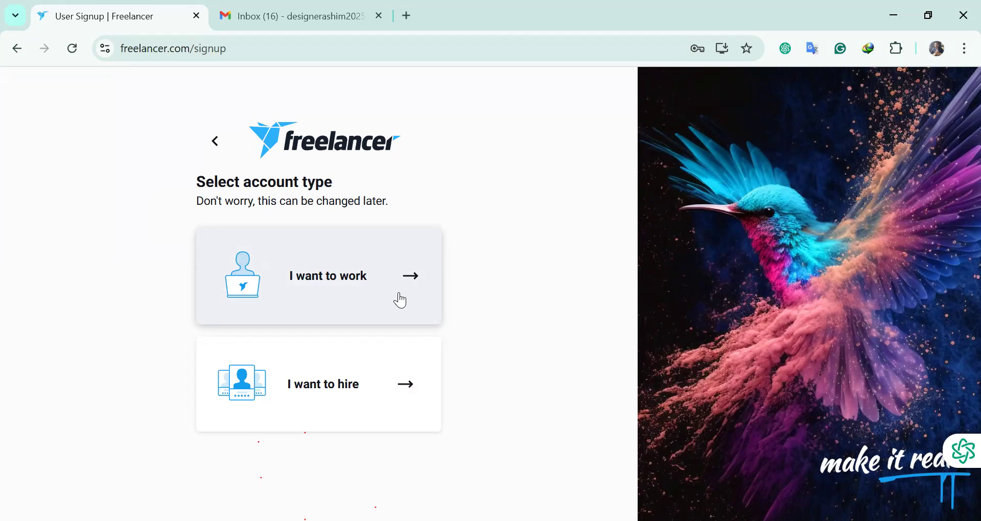
Choose the 'I want to work' account type, then refresh the Gmail inbox
left_click(415, 276)
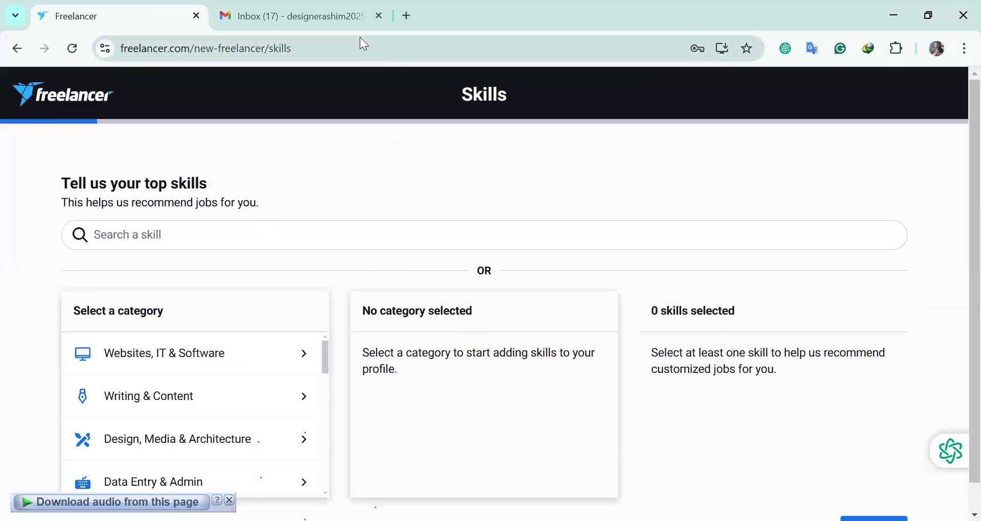
left_click(294, 16)
left_click(102, 192)
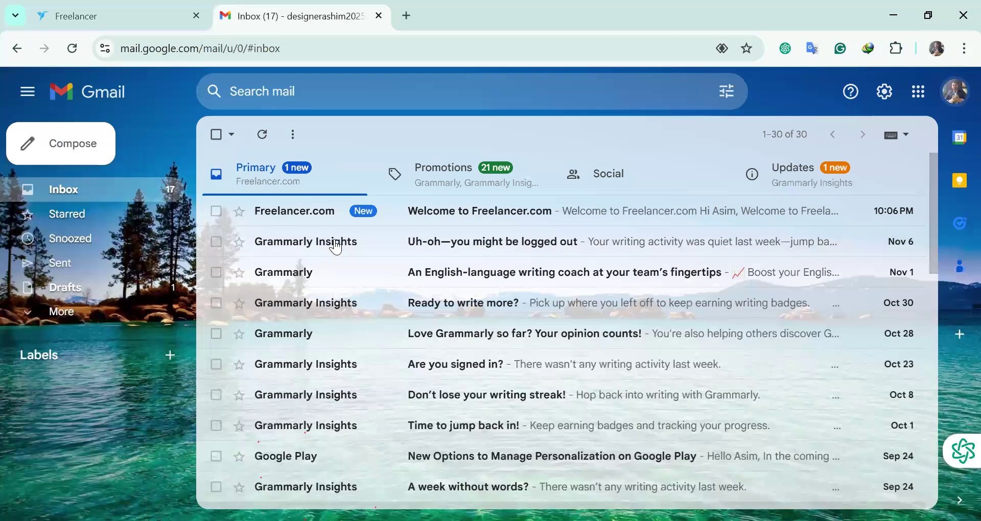
Open the Welcome to Freelancer.com email and read through its contents
left_click(465, 214)
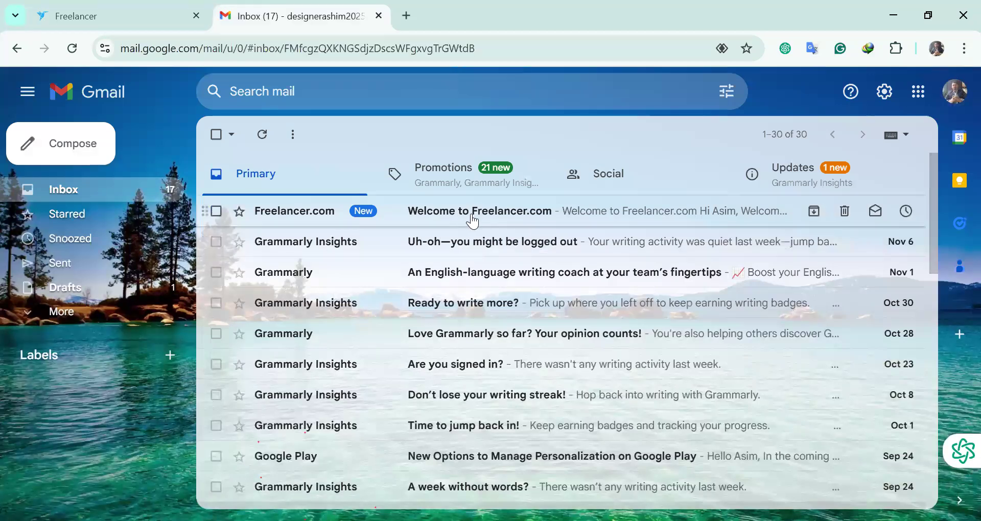
scroll(514, 327, "down", 2)
scroll(499, 321, "down", 3)
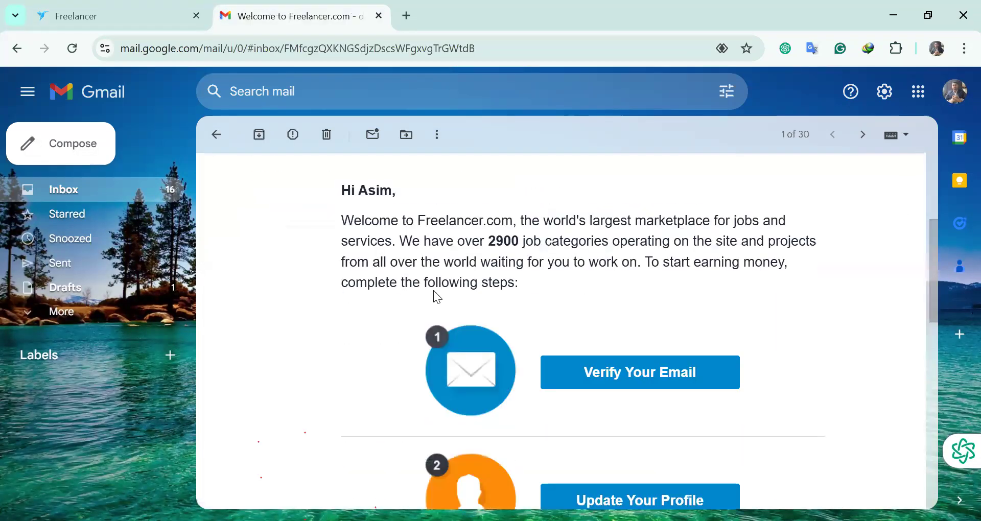
left_click_drag(341, 220, 521, 283)
left_click_drag(489, 240, 696, 242)
left_click_drag(351, 264, 571, 295)
scroll(660, 311, "down", 3)
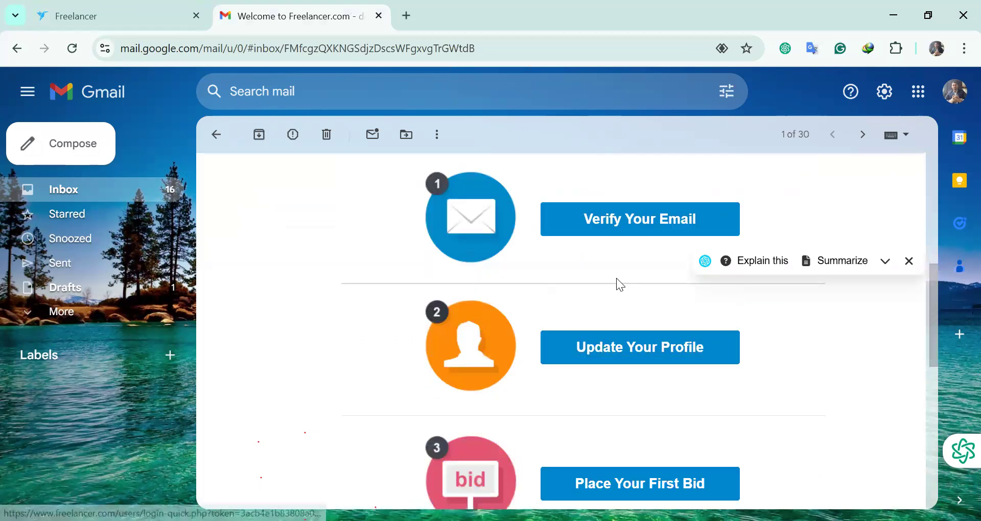
scroll(622, 311, "down", 3)
scroll(624, 378, "up", 4)
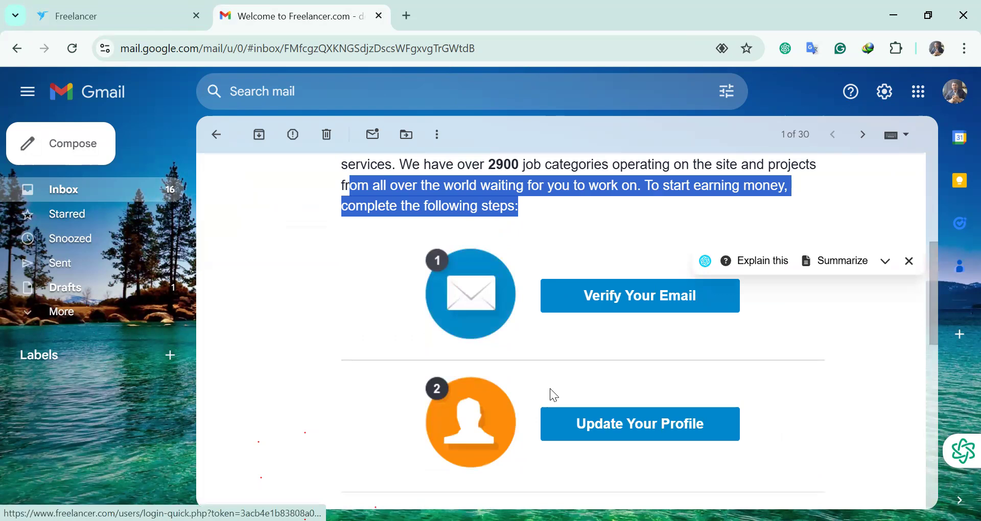
scroll(585, 355, "down", 5)
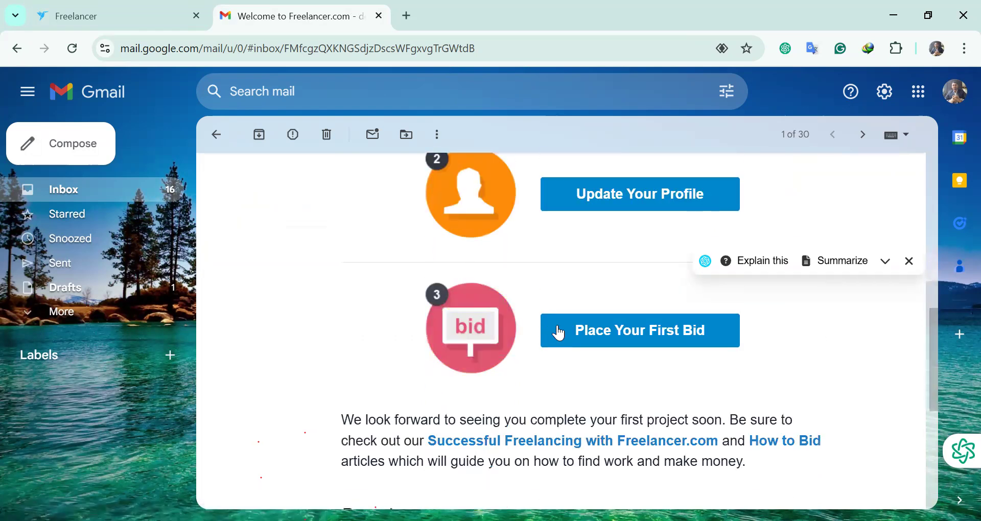
scroll(700, 347, "down", 2)
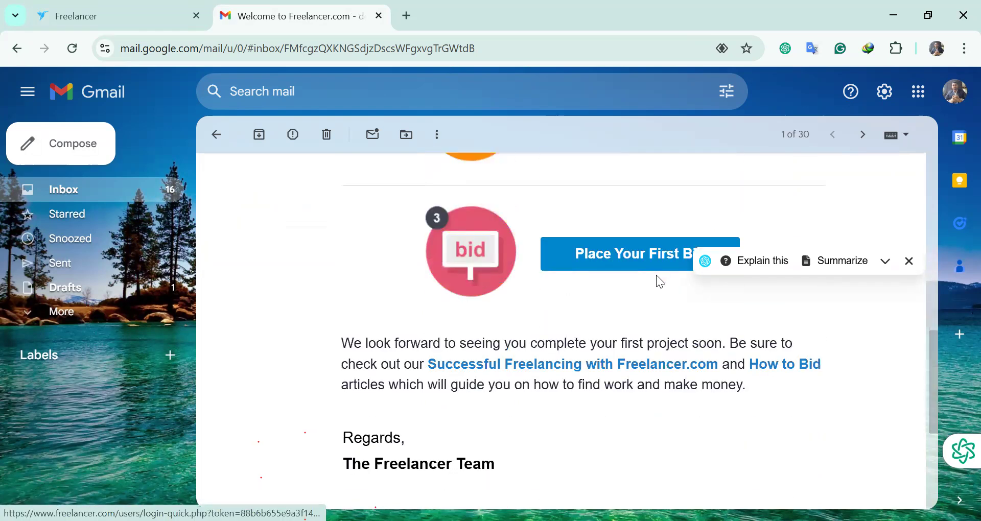
scroll(564, 377, "down", 5)
scroll(492, 317, "up", 12)
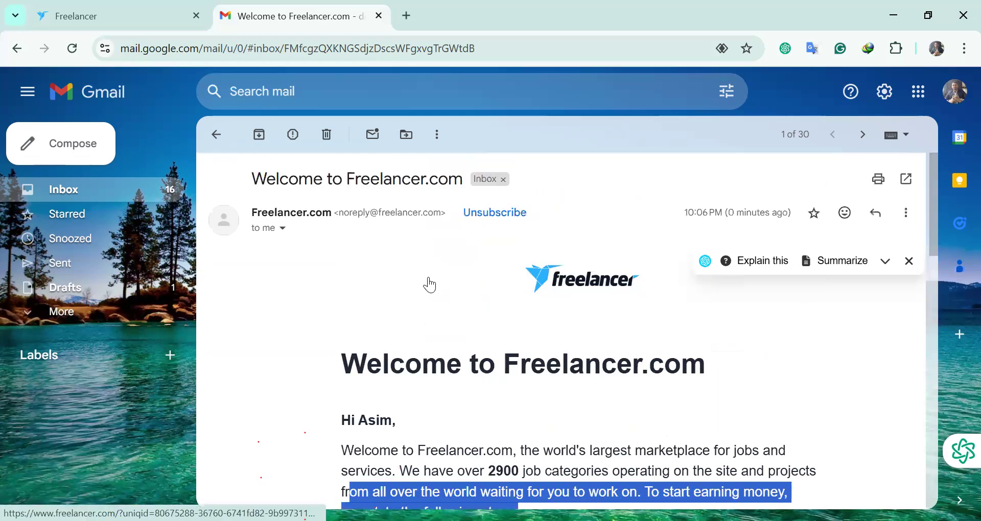
scroll(544, 283, "down", 12)
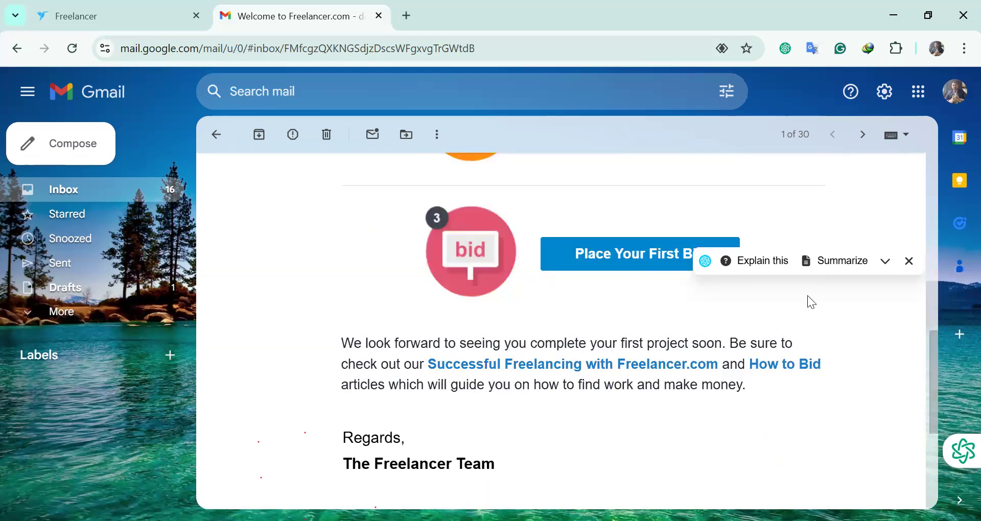
scroll(525, 296, "up", 12)
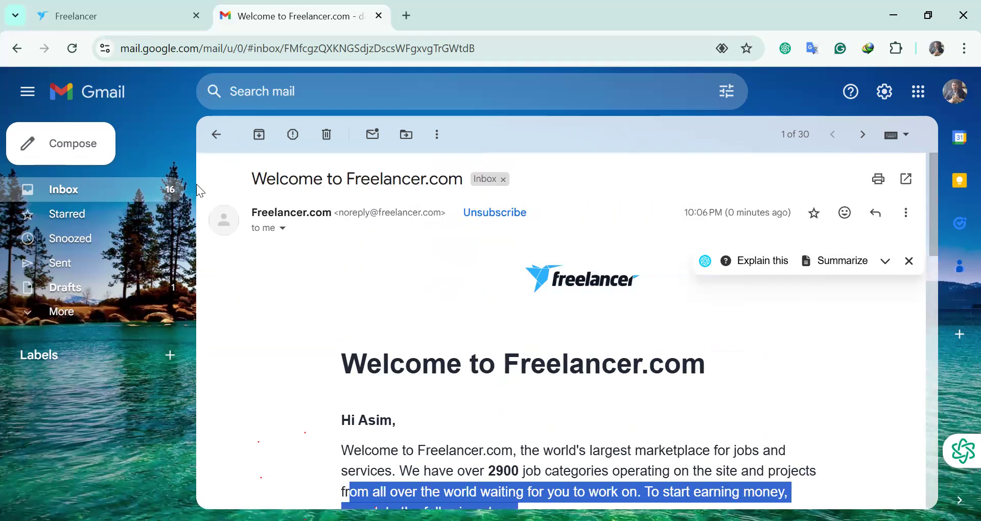
Reopen the welcome email briefly, then return to the inbox and the Freelancer Skills page
left_click(217, 134)
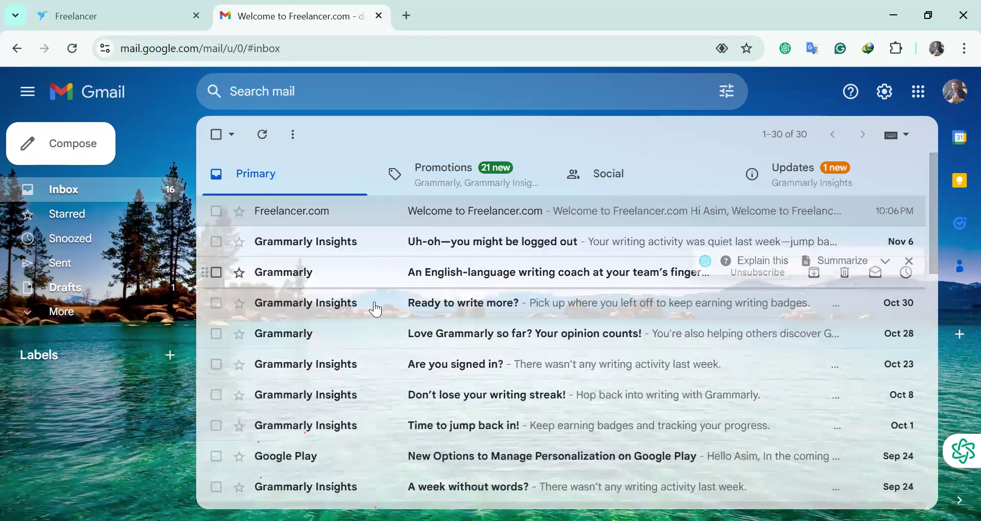
left_click(393, 220)
scroll(604, 357, "down", 6)
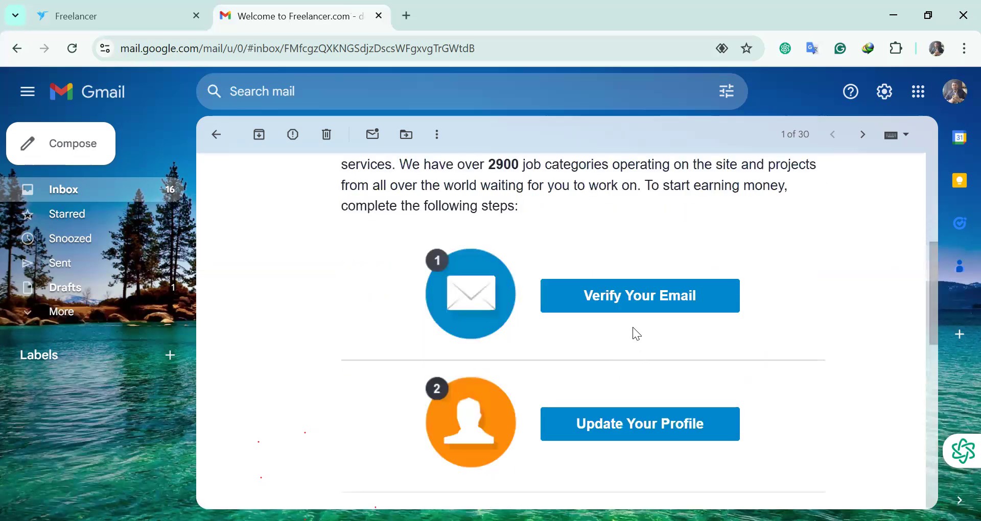
scroll(376, 276, "up", 5)
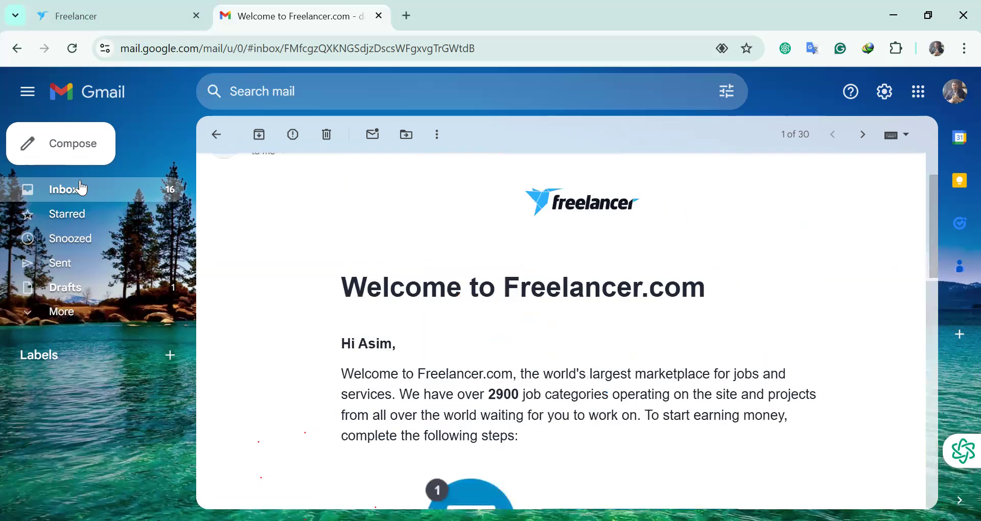
left_click(80, 188)
left_click(121, 14)
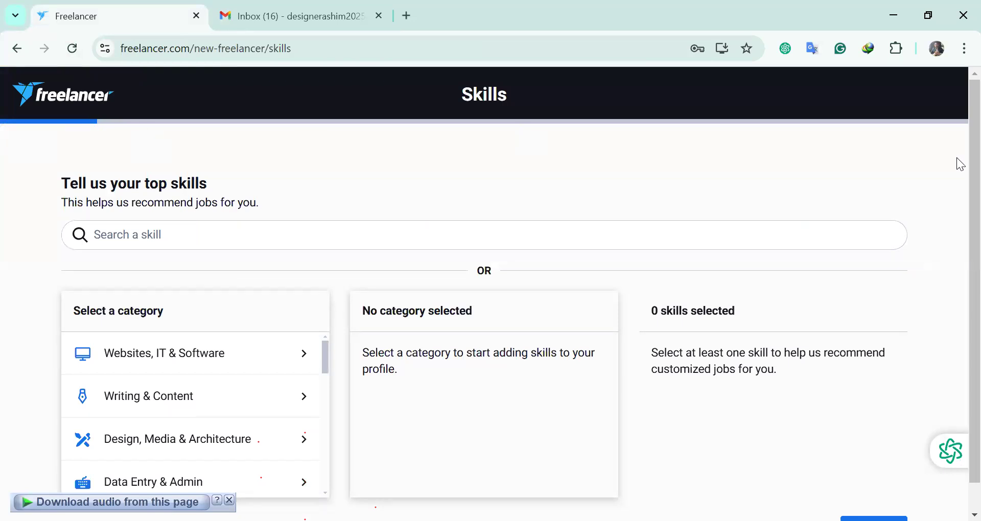
Pick the Design, Media & Architecture category and browse skills like Graphic Design and Website Design
scroll(450, 205, "down", 1)
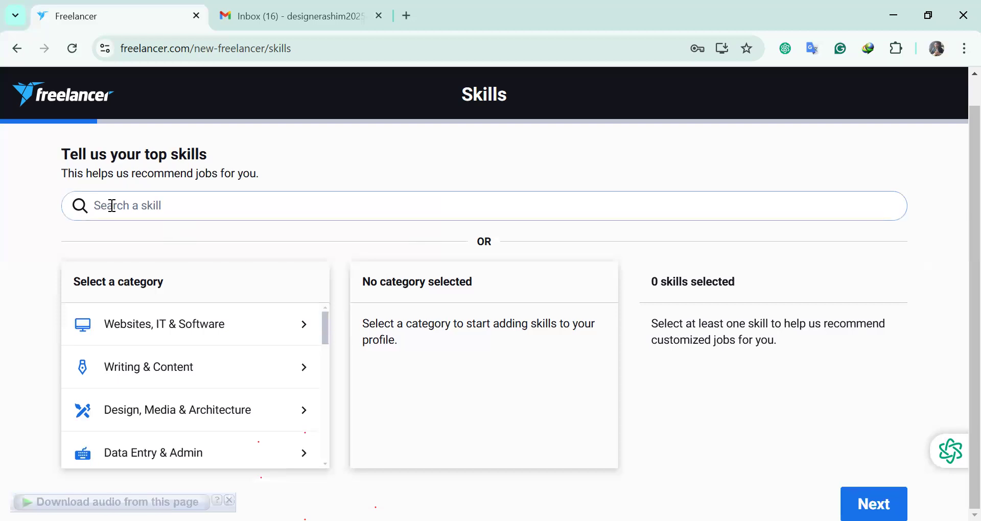
scroll(245, 332, "down", 3)
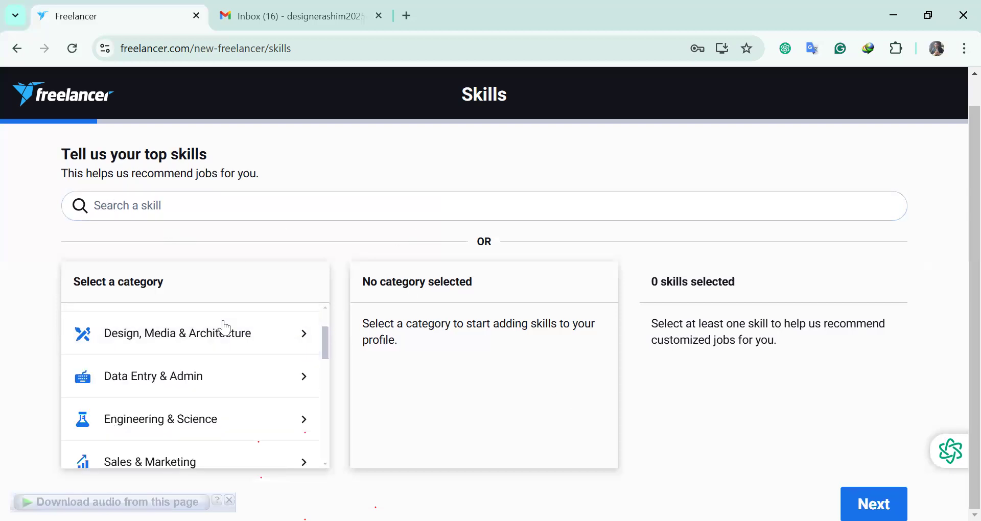
scroll(191, 356, "up", 3)
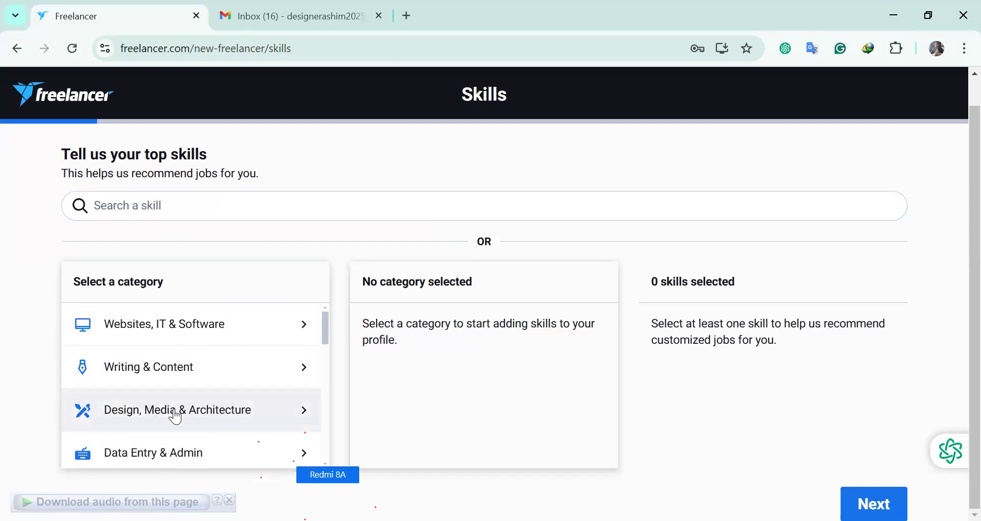
left_click(137, 414)
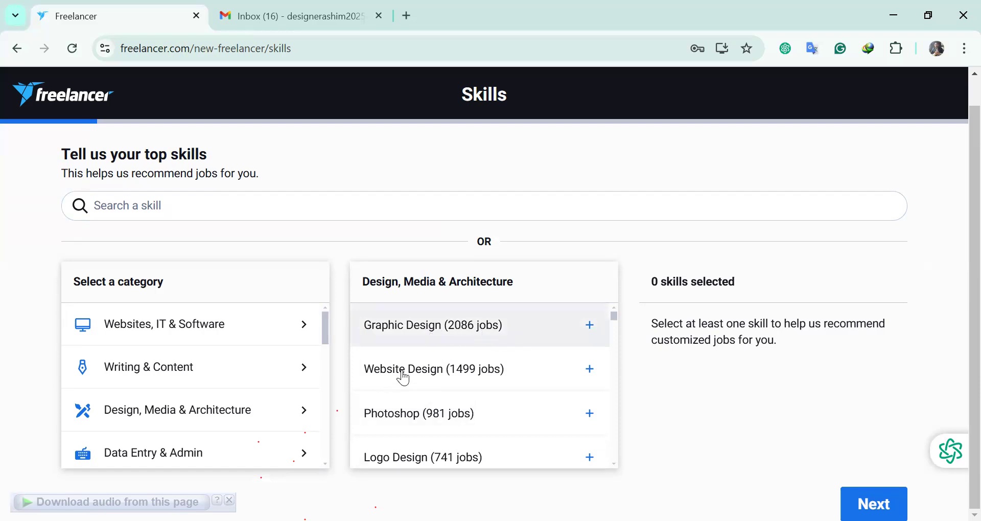
scroll(513, 381, "down", 1)
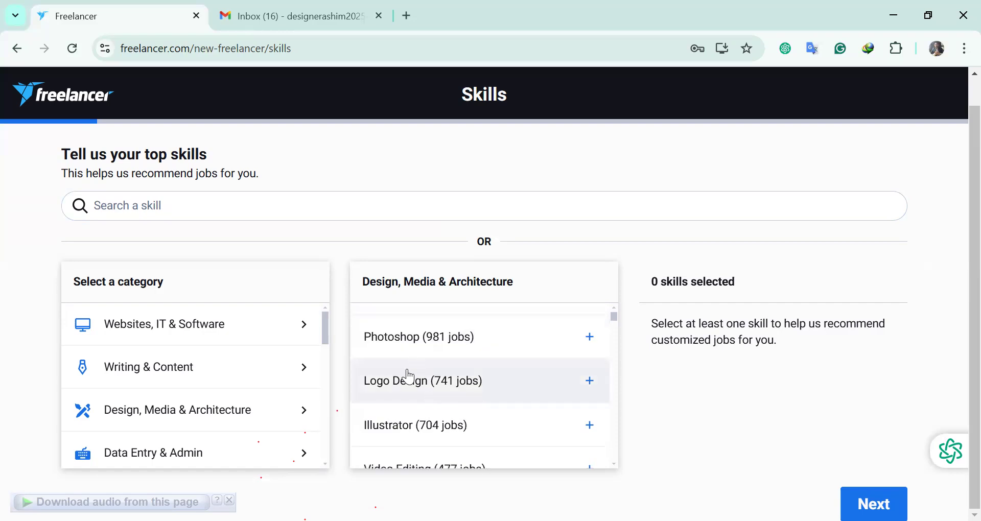
scroll(476, 388, "down", 3)
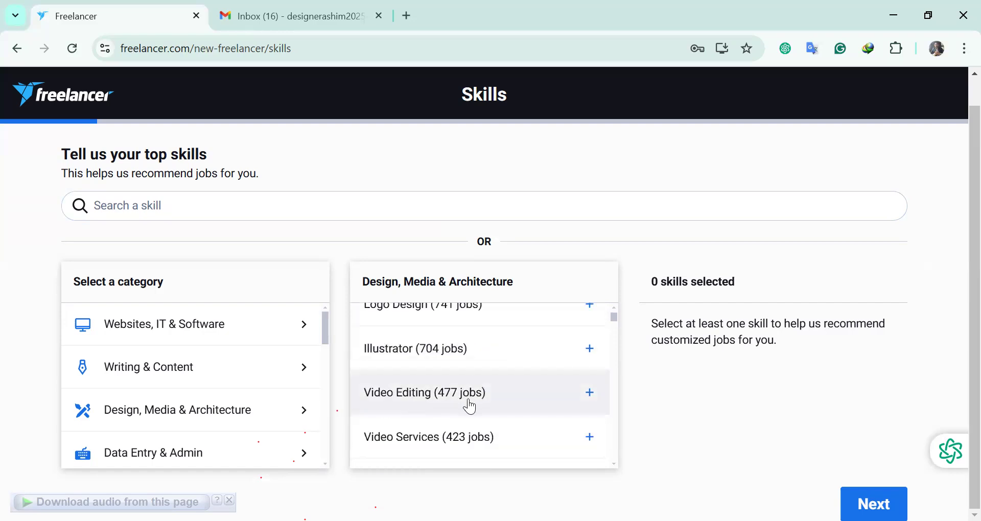
scroll(445, 409, "down", 8)
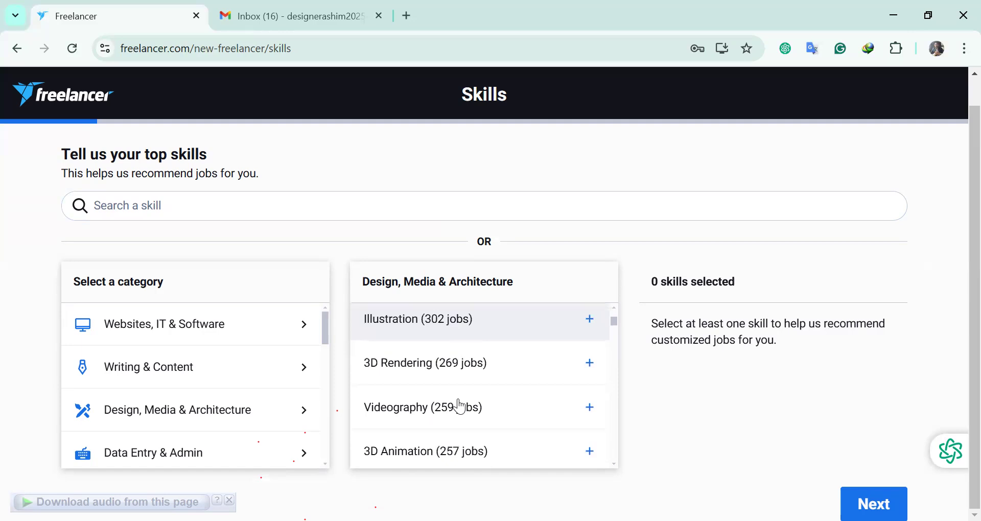
scroll(480, 403, "up", 10)
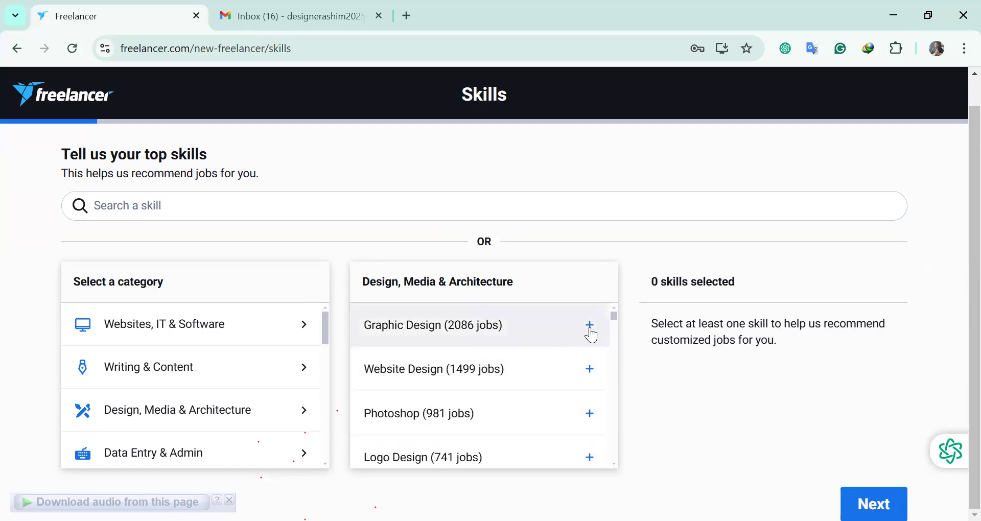
Add Graphic Design, Photoshop, Logo Design and Illustrator to the chosen skills
left_click(590, 327)
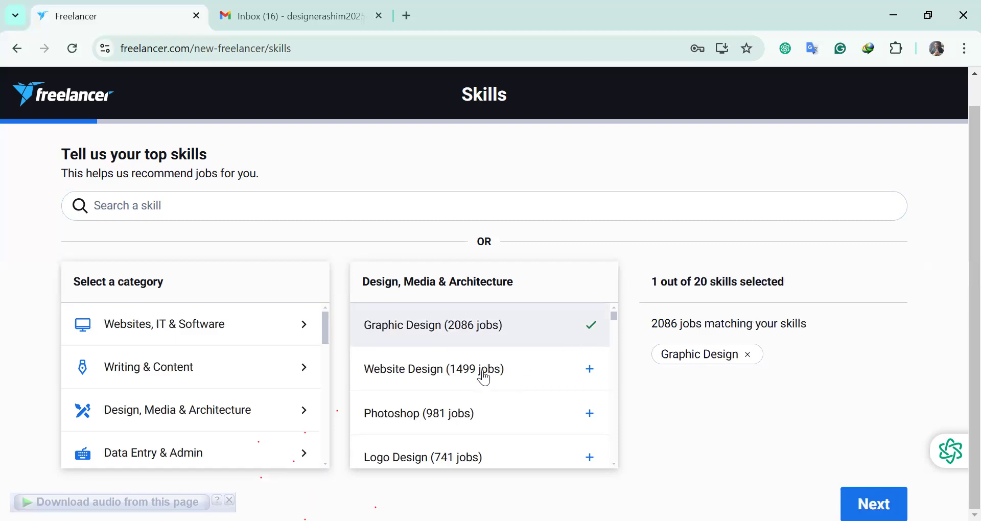
scroll(482, 372, "down", 2)
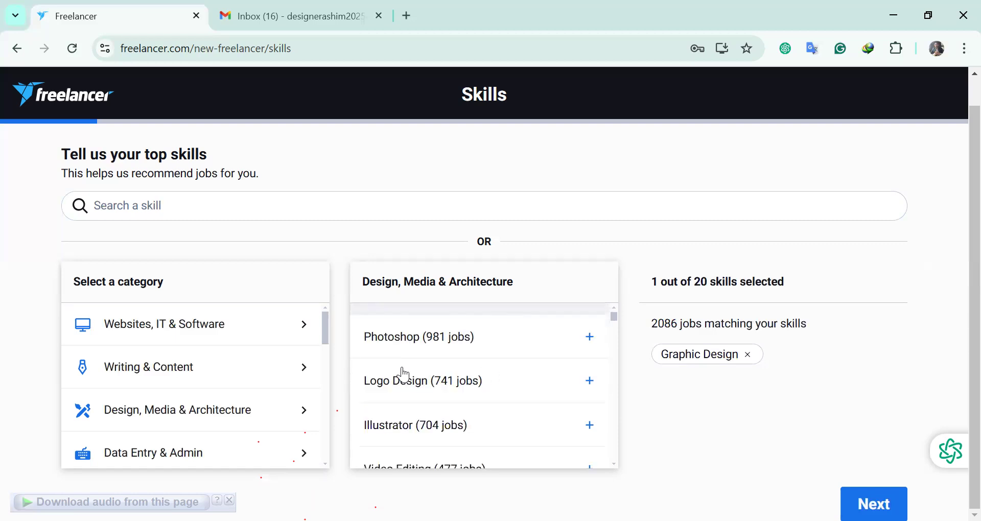
left_click(590, 337)
left_click(591, 381)
scroll(380, 355, "down", 2)
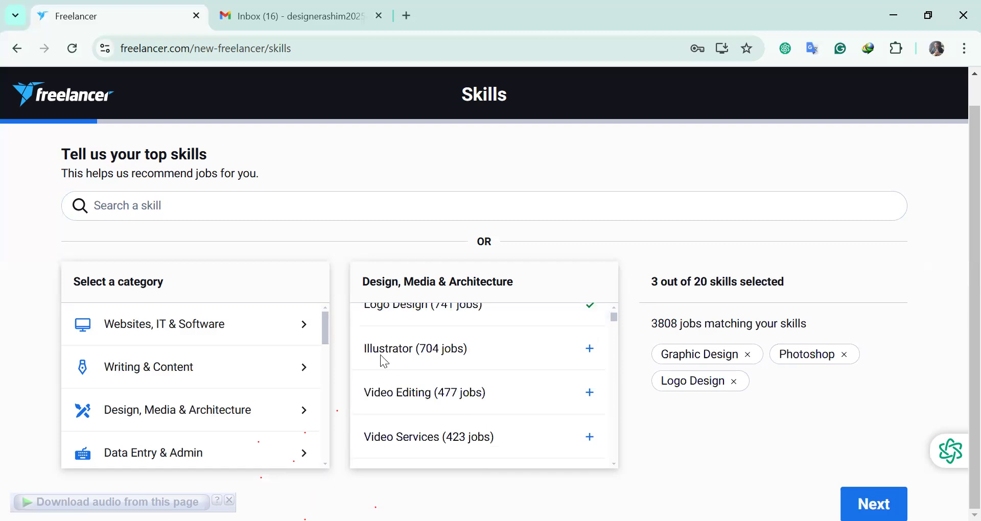
left_click(589, 349)
Scroll further down the skill list and check the skills-selected count
scroll(550, 399, "down", 2)
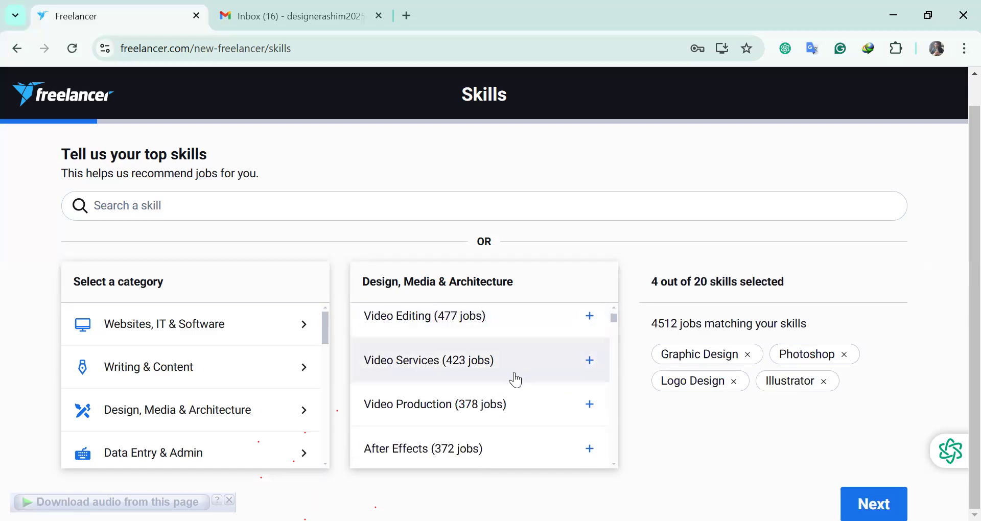
scroll(410, 394, "down", 2)
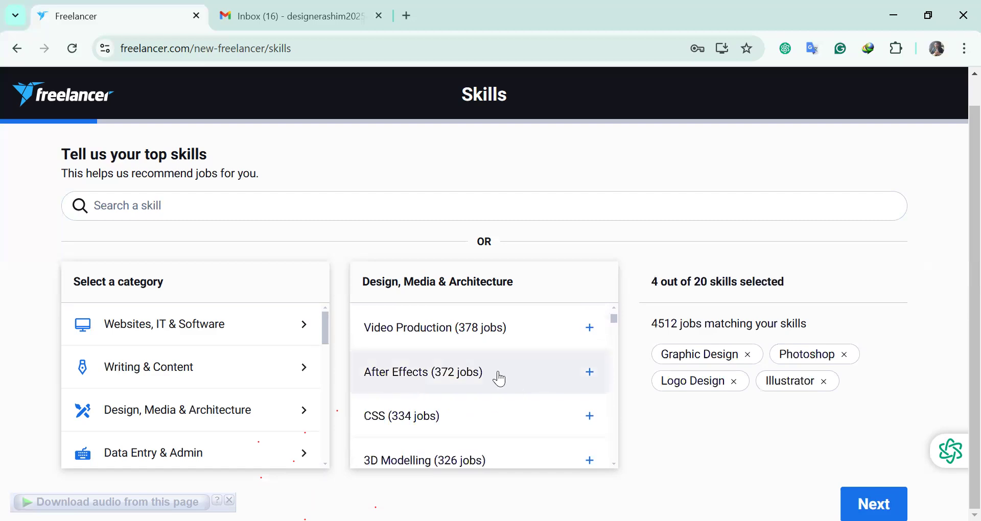
scroll(404, 388, "down", 2)
scroll(452, 404, "down", 2)
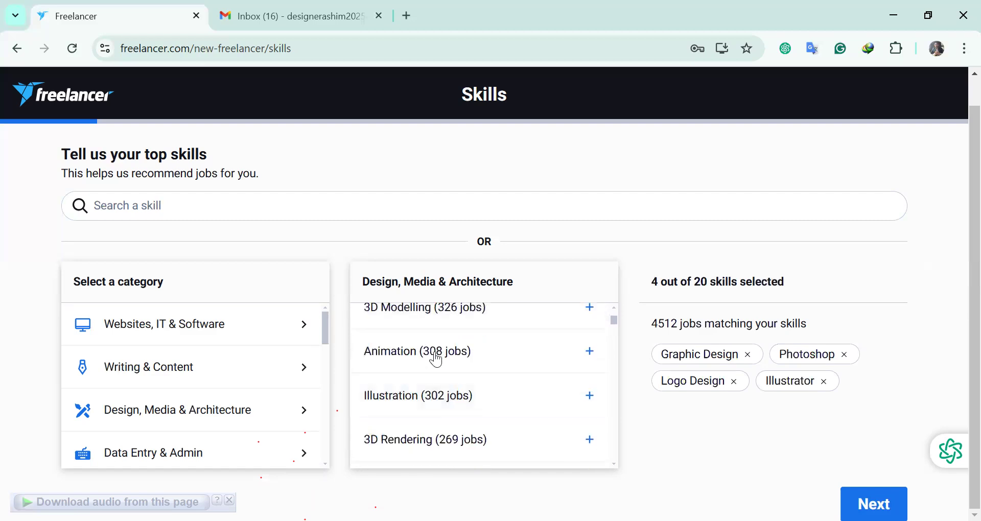
scroll(496, 389, "down", 2)
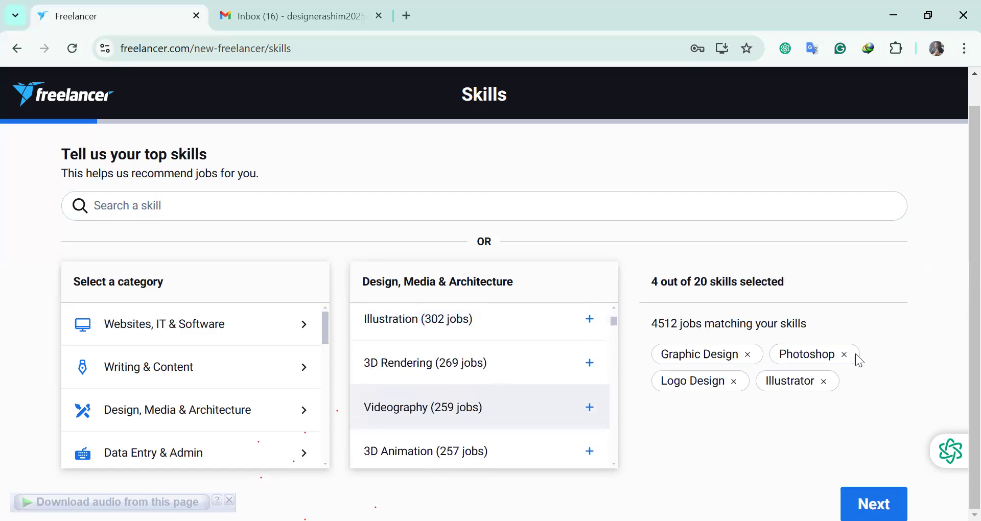
left_click_drag(787, 284, 661, 284)
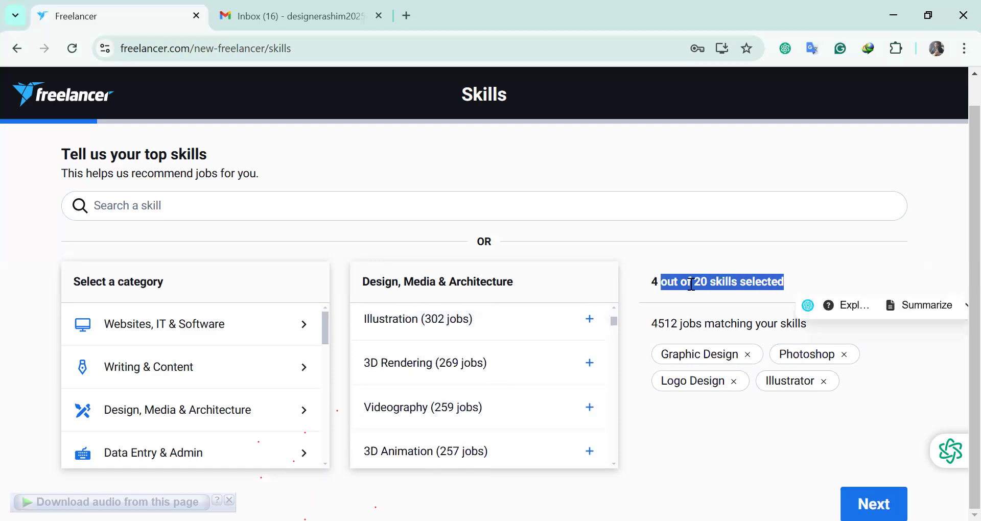
left_click(667, 284)
scroll(511, 342, "down", 2)
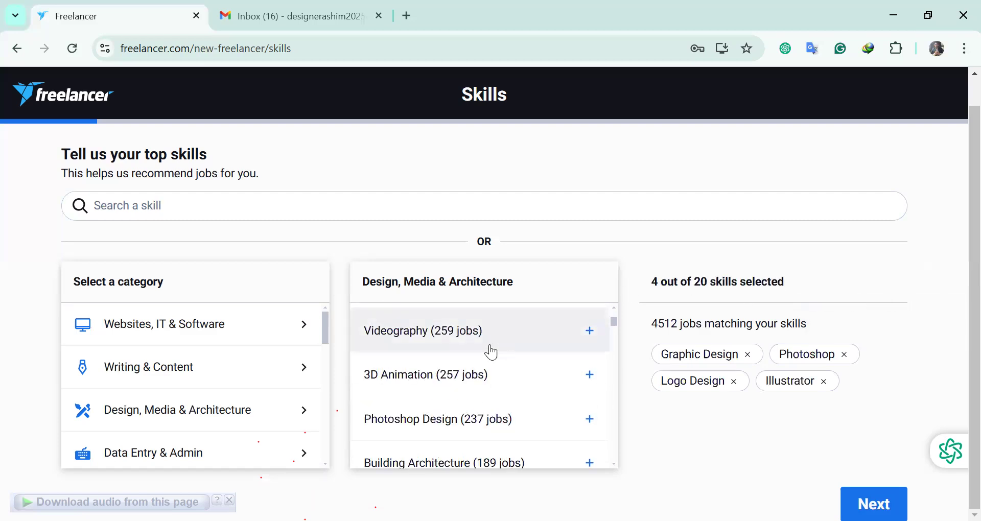
scroll(495, 372, "up", 2)
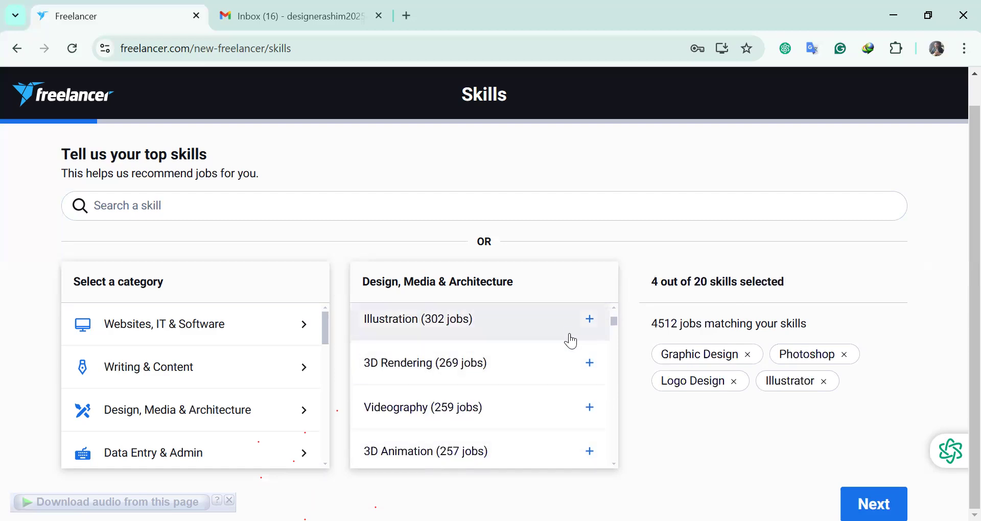
scroll(511, 350, "down", 2)
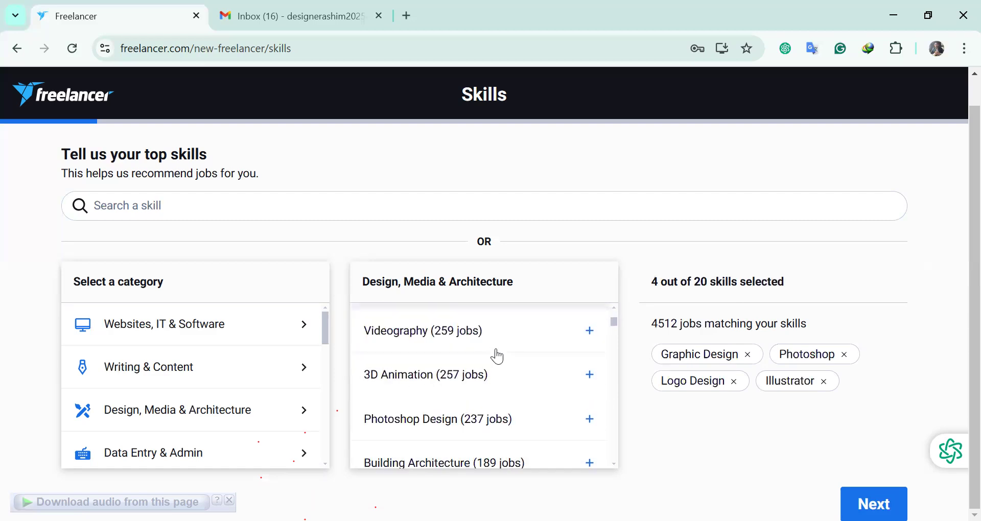
Add Photoshop Design and Brochure Design, with Photo Editing added and then removed
left_click(473, 408)
scroll(473, 399, "down", 3)
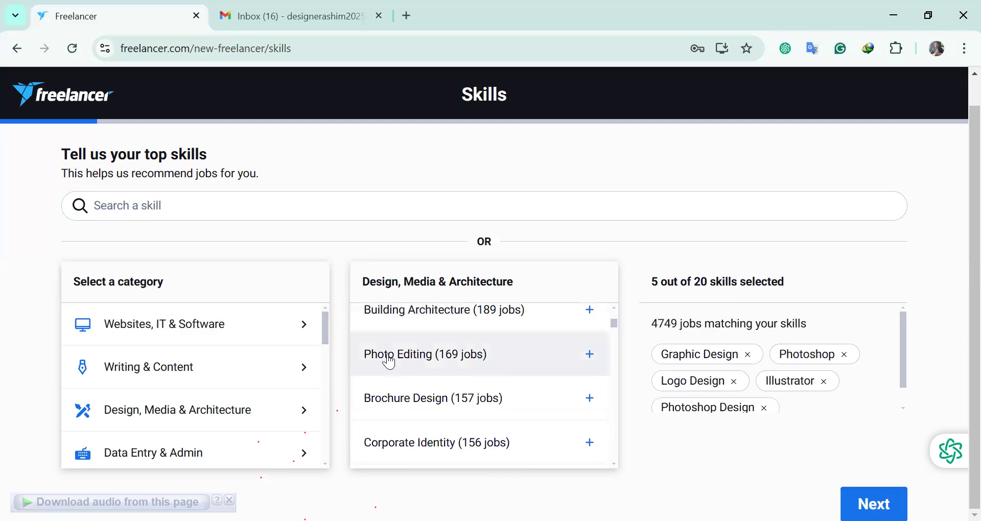
left_click(590, 356)
left_click_drag(490, 358, 354, 355)
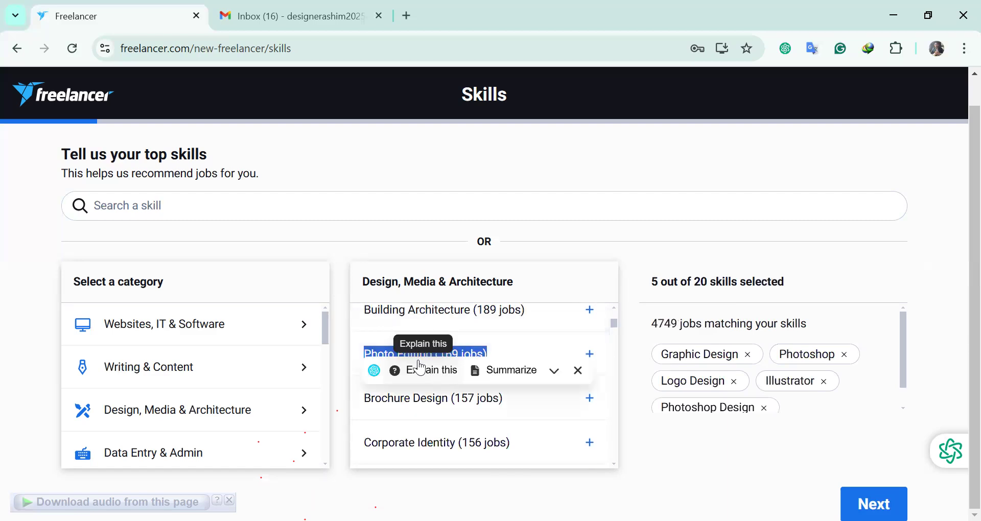
left_click(616, 405)
left_click(591, 397)
scroll(447, 392, "down", 2)
Add Photography, Word and Banner Design to the chosen skills
scroll(404, 393, "down", 2)
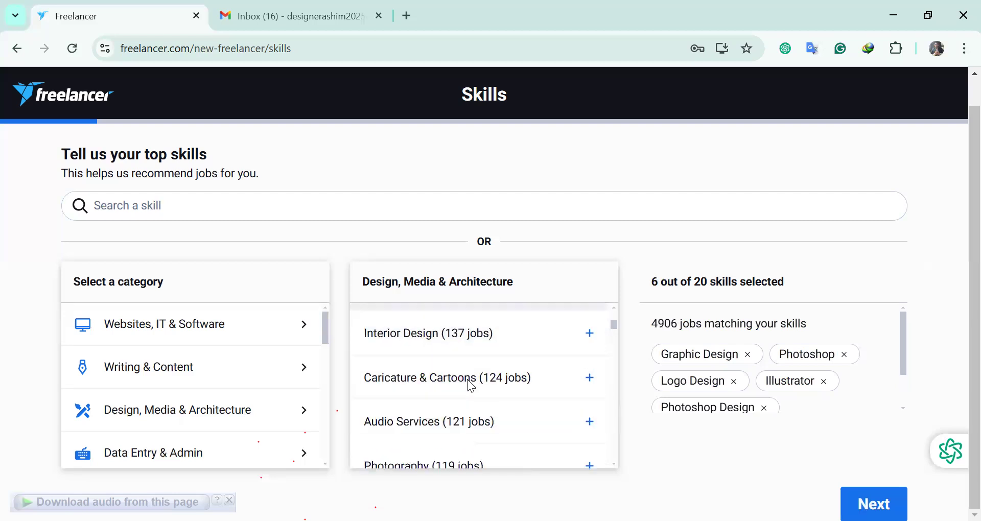
scroll(465, 409, "down", 2)
left_click(590, 389)
scroll(423, 395, "down", 1)
left_click(589, 357)
scroll(463, 381, "down", 2)
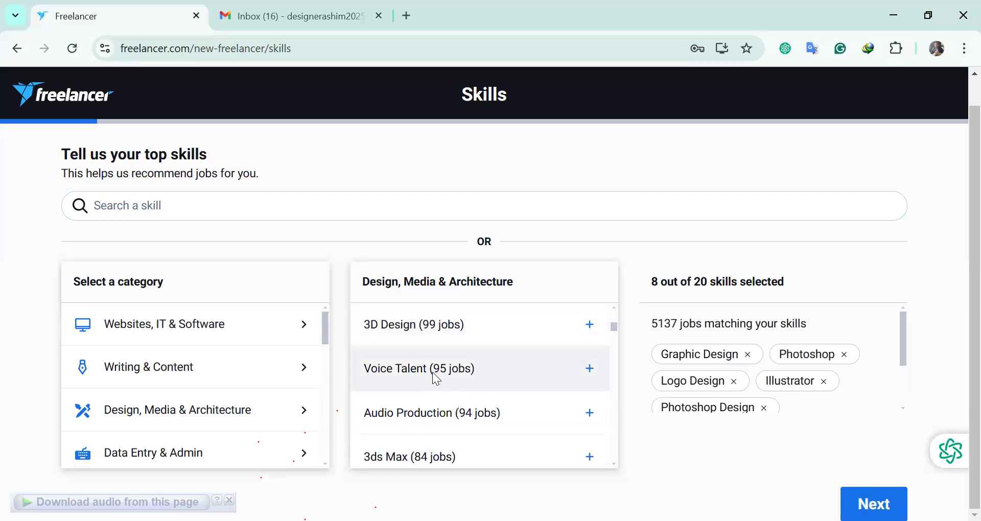
scroll(488, 384, "down", 2)
scroll(391, 378, "down", 1)
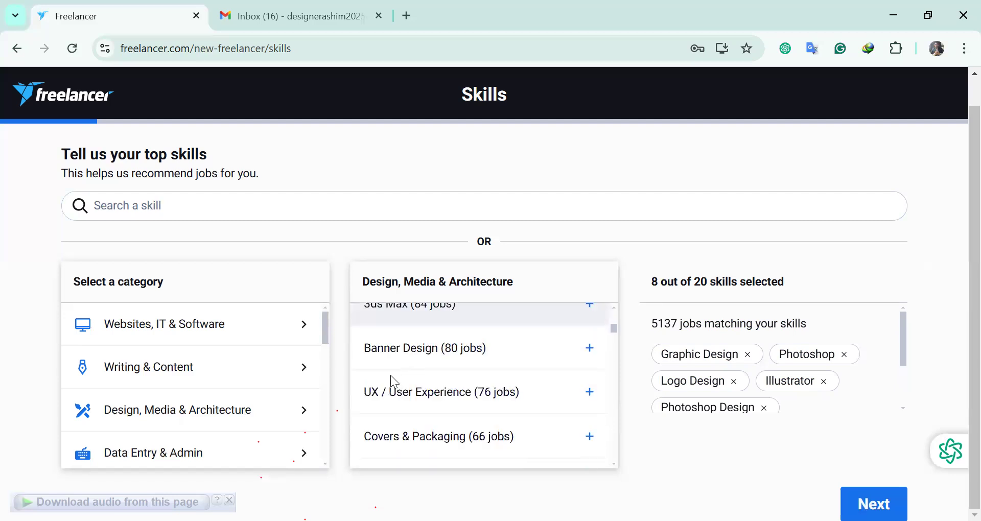
left_click(590, 348)
Add Covers & Packaging, Fashion Design, Icon Design, Flyer Design and T-Shirts, reaching 14 skills
scroll(425, 368, "down", 2)
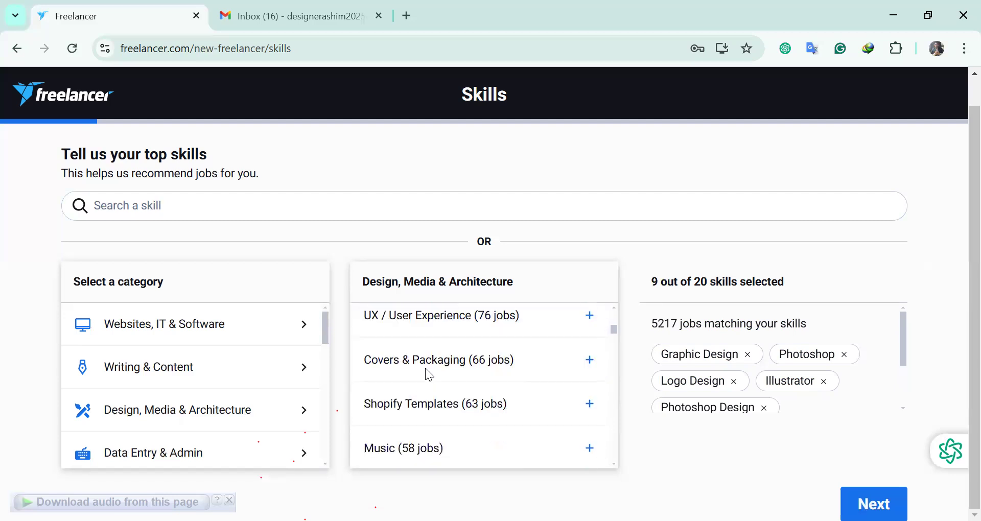
left_click(590, 360)
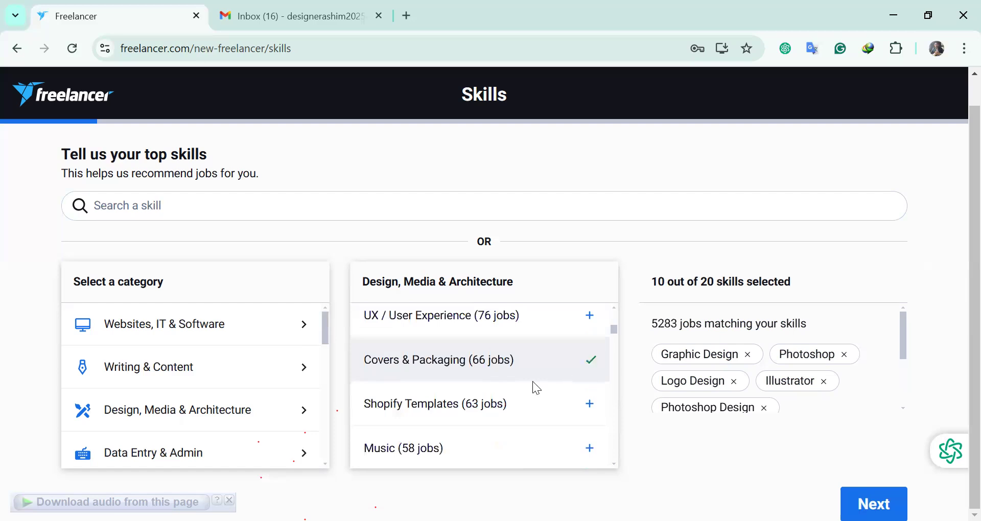
scroll(383, 404, "down", 4)
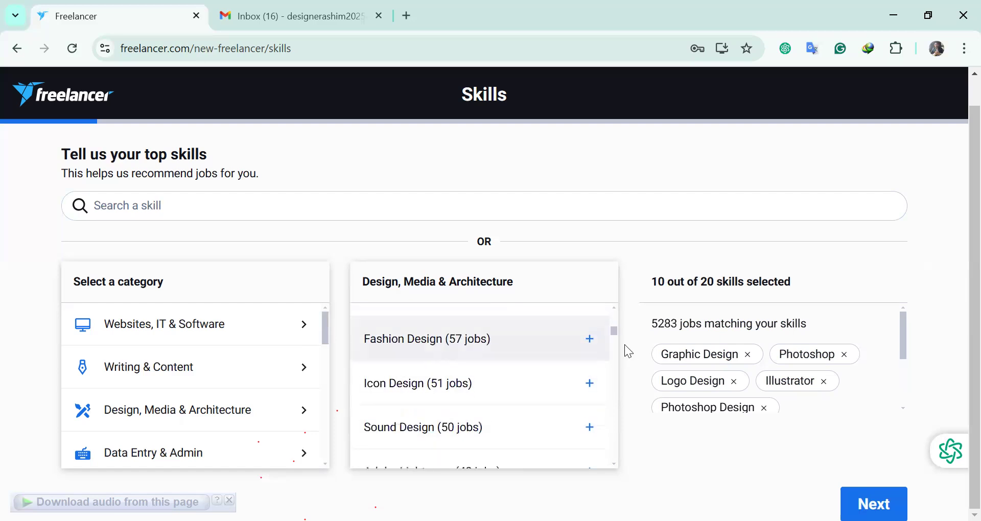
left_click(591, 343)
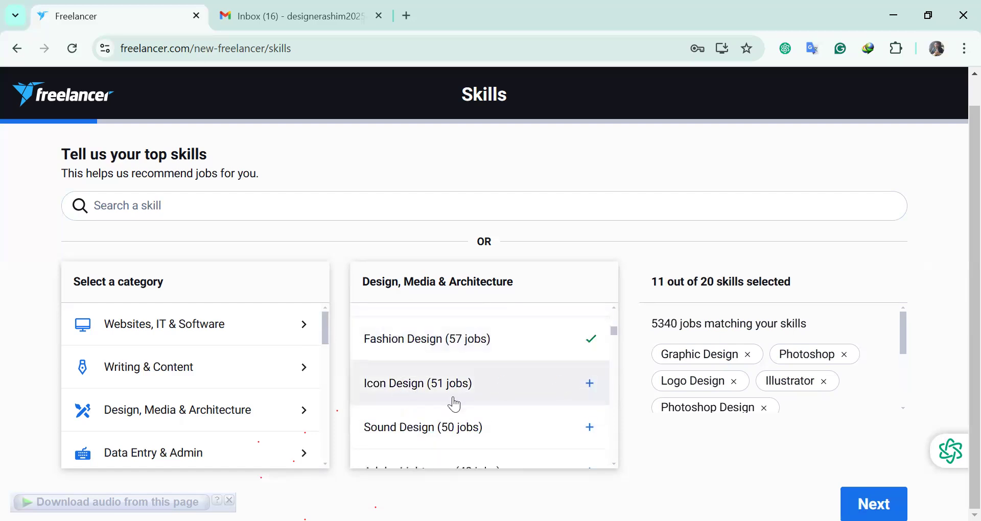
left_click(417, 396)
scroll(417, 396, "down", 2)
scroll(405, 401, "down", 2)
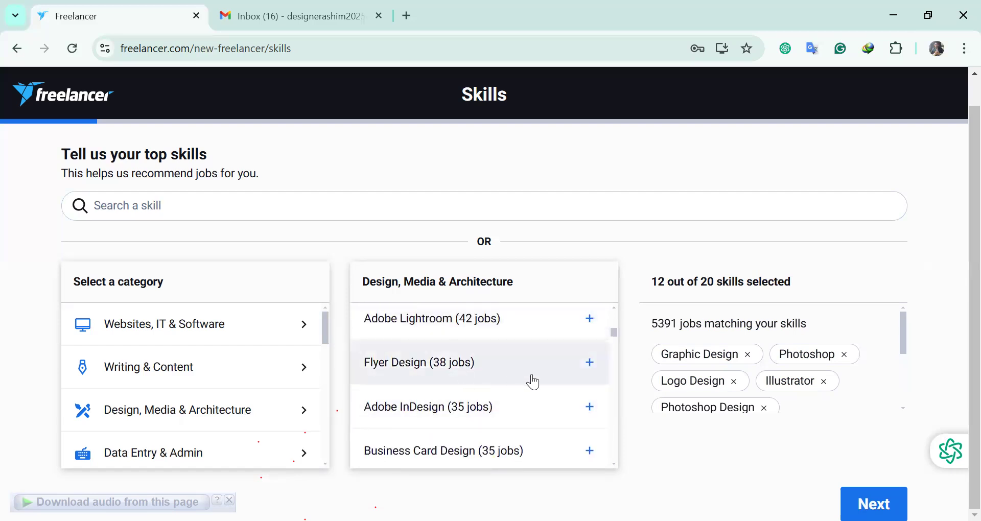
left_click(589, 362)
scroll(454, 386, "down", 2)
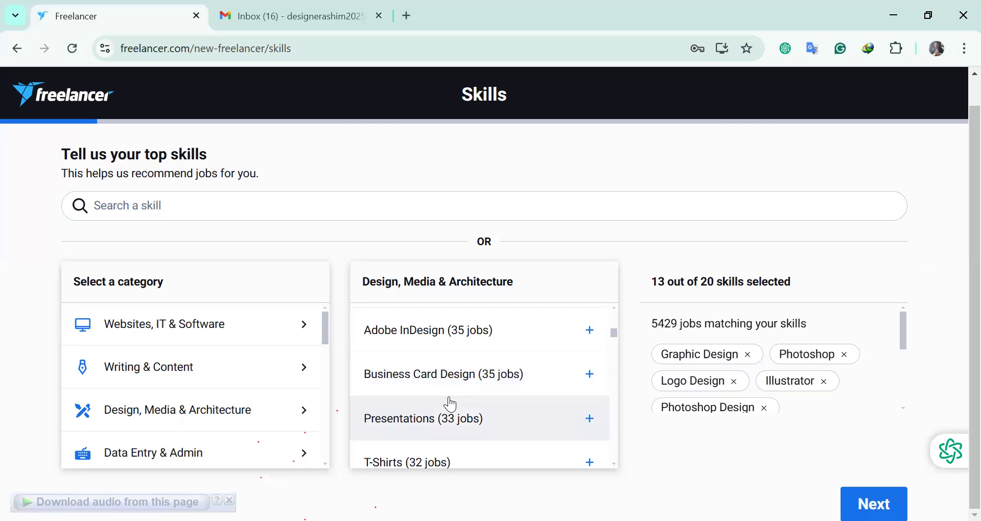
scroll(520, 404, "down", 1)
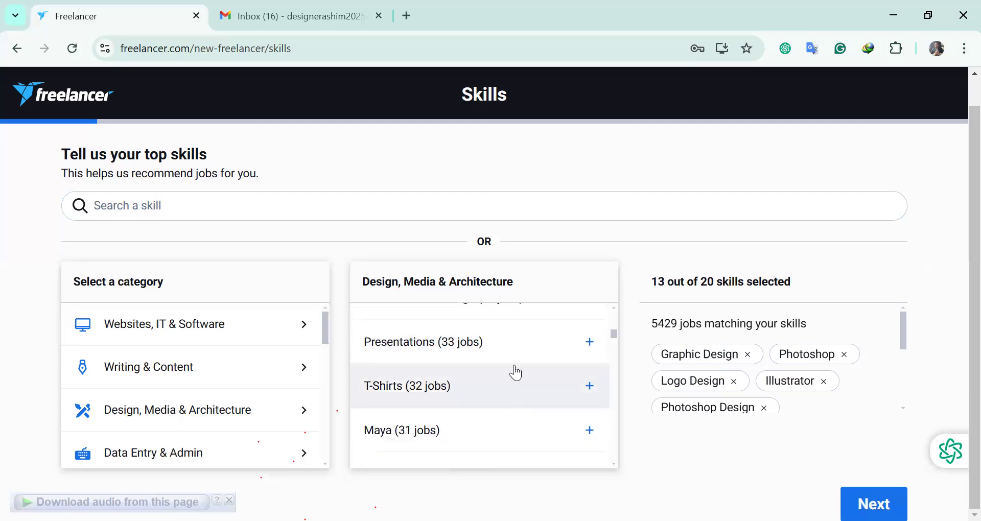
left_click(591, 393)
scroll(505, 395, "down", 1)
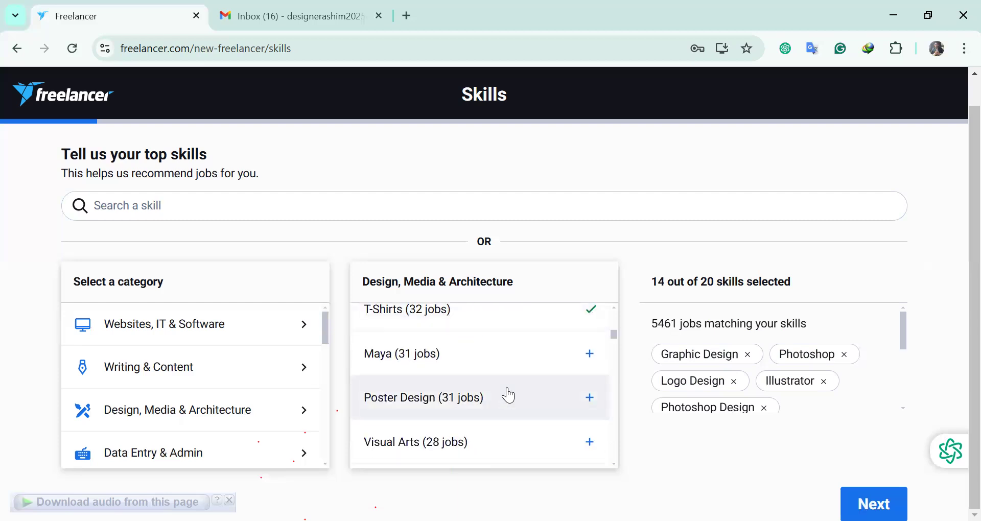